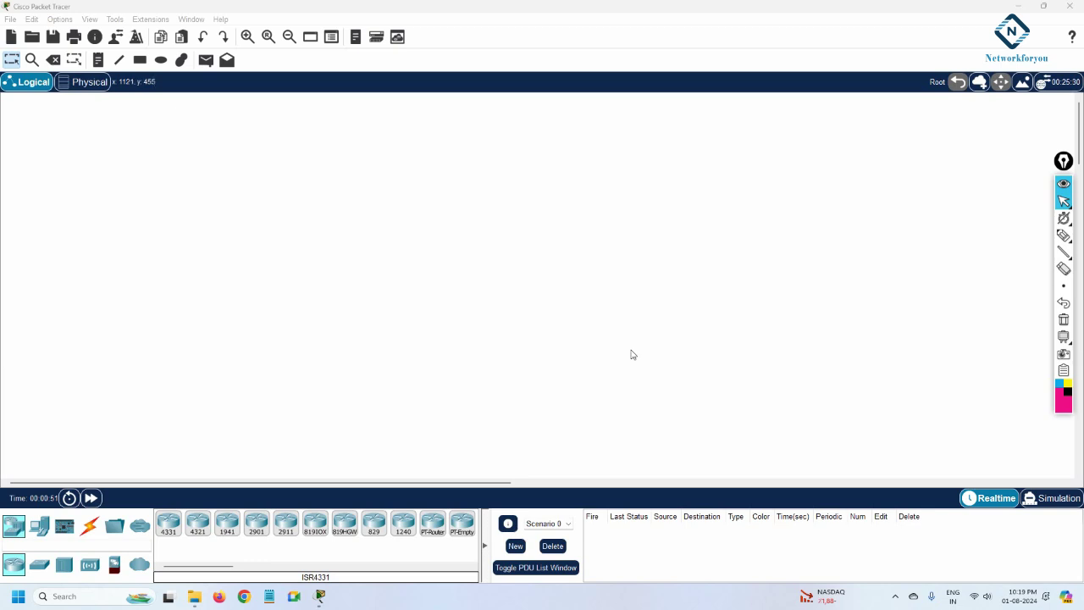
Scroll the router model list to bring the 2811 router into view
drag(206, 566, 263, 570)
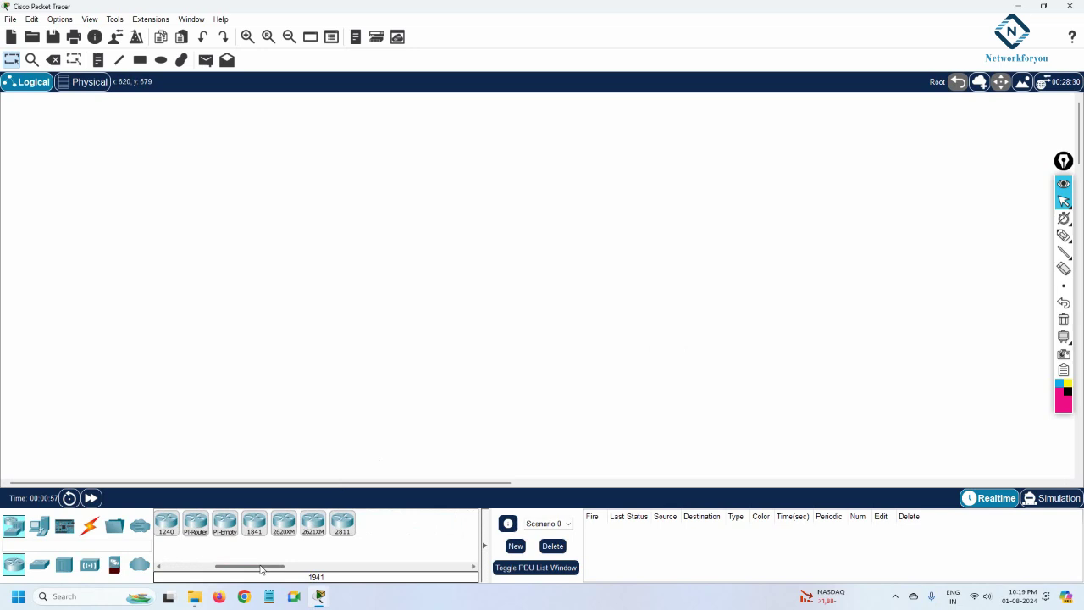
Place a 2811 router, a 2960 switch and a generic PC on the workspace
click(342, 523)
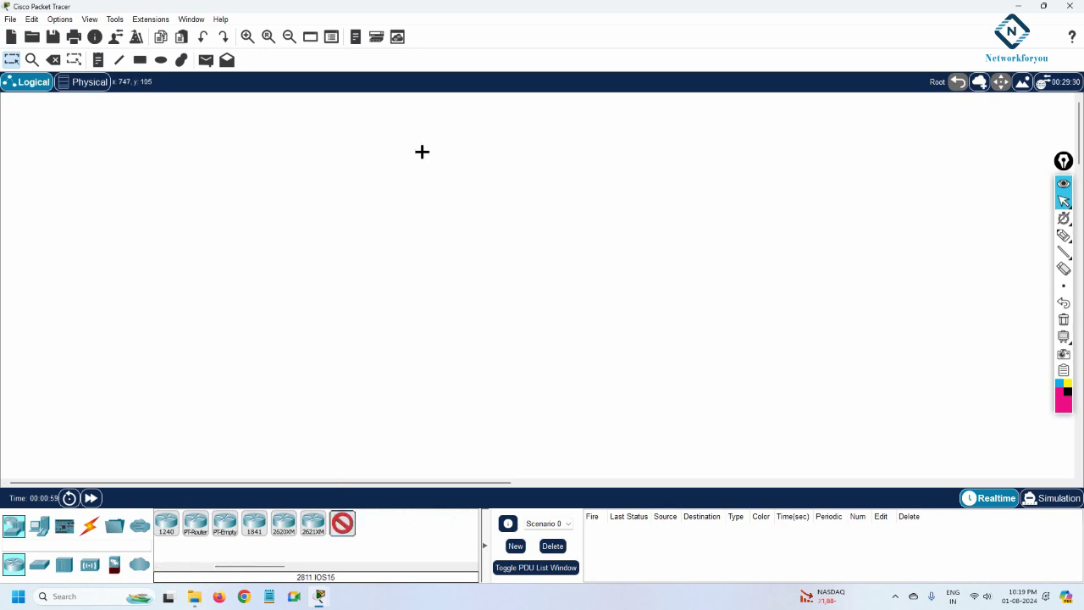
click(422, 146)
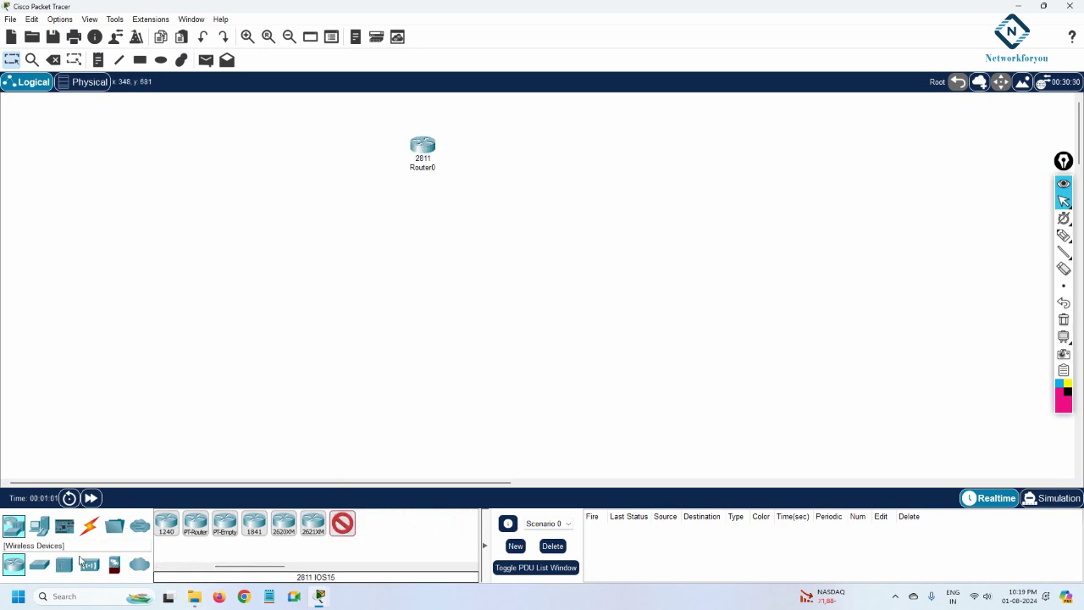
click(39, 566)
click(168, 523)
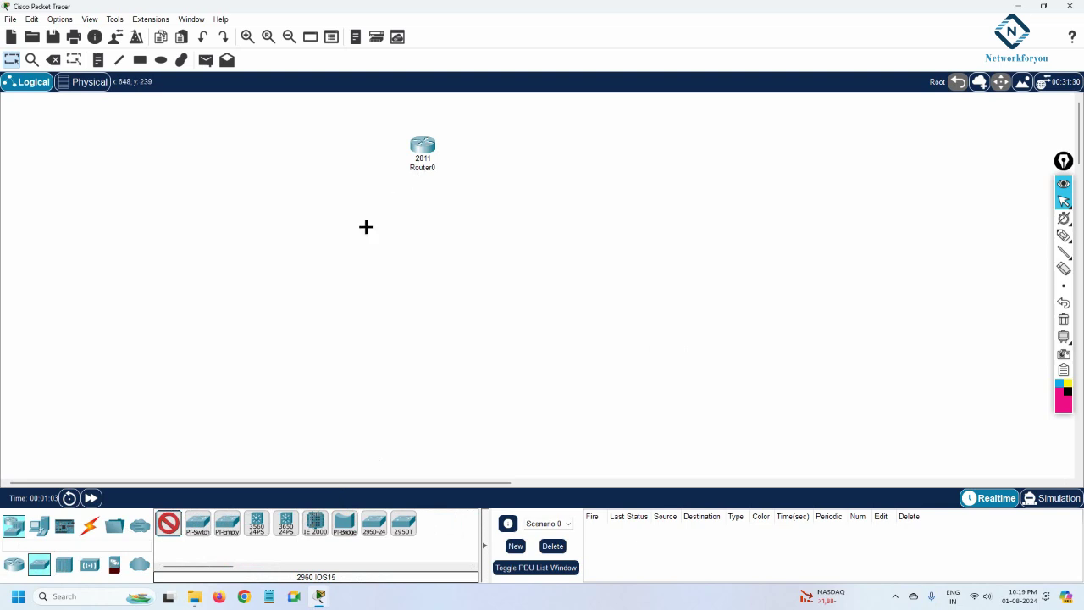
click(413, 253)
click(39, 526)
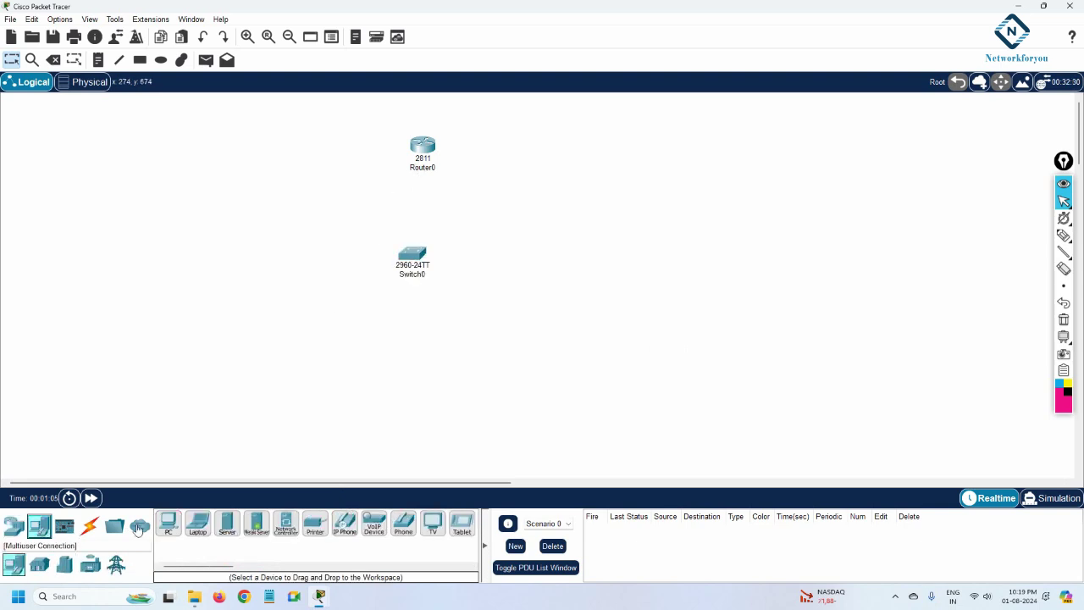
click(168, 523)
click(331, 370)
Cable the PC and the router to the switch with automatic connections
click(89, 526)
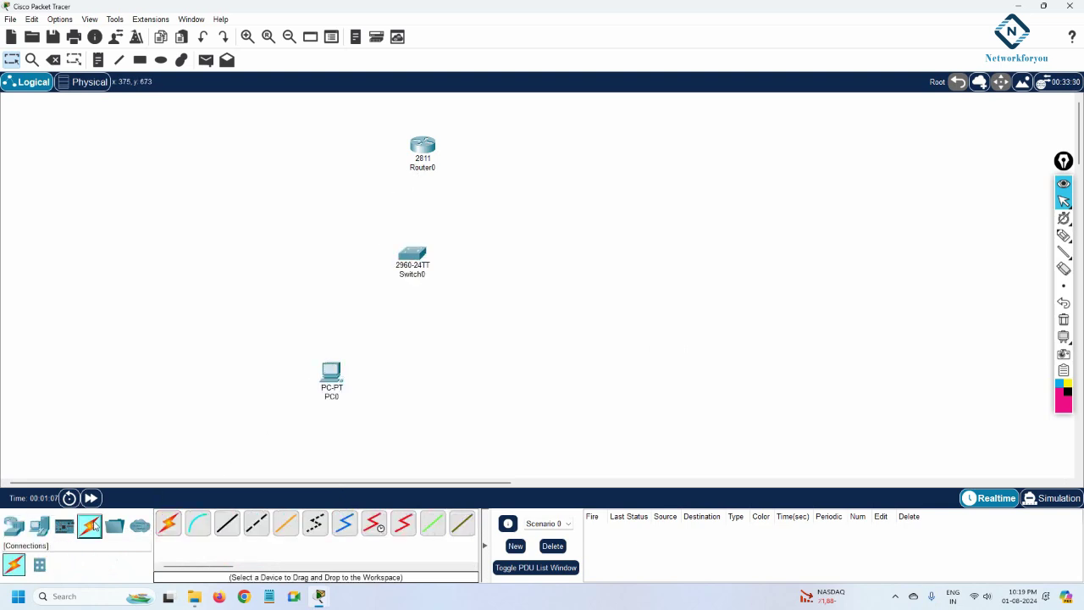
click(168, 522)
click(334, 369)
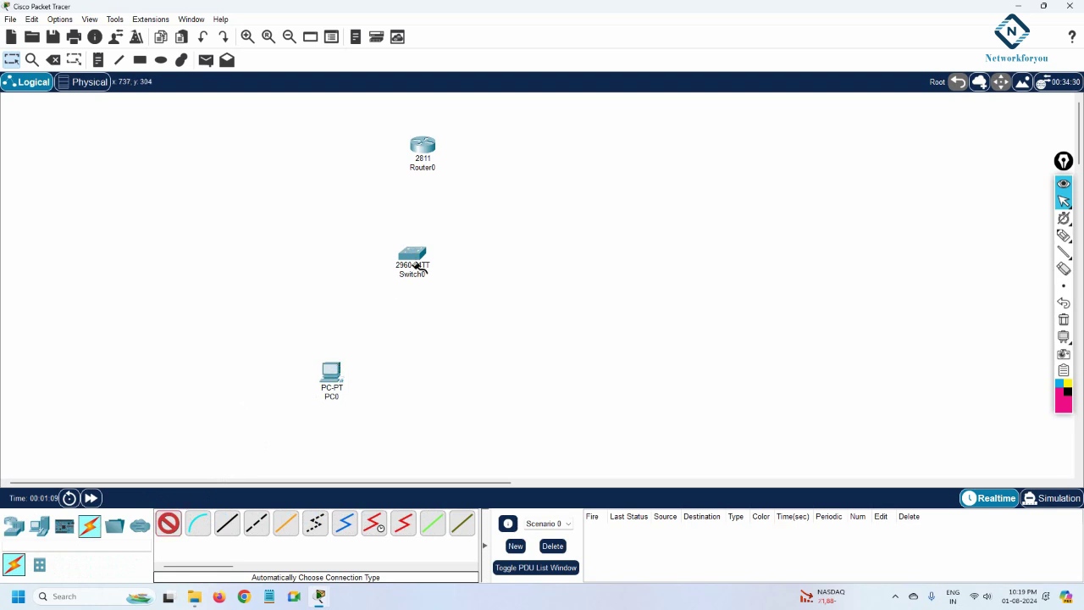
click(413, 256)
click(424, 146)
click(418, 251)
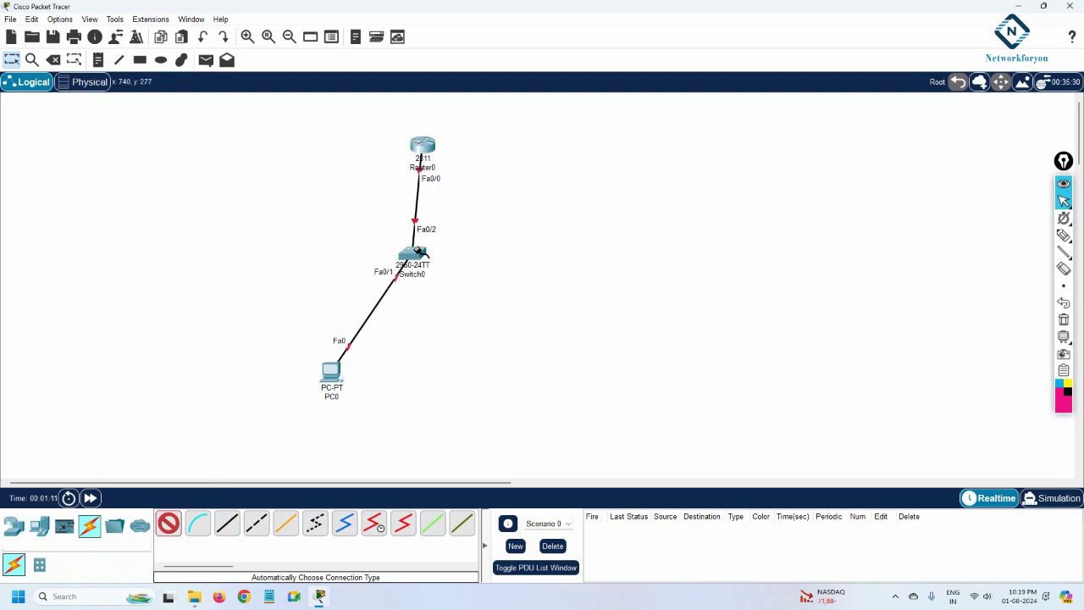
Rearrange the switch and PC, then rename the router R1 and the switch SW1
drag(418, 252, 278, 140)
drag(325, 378, 244, 376)
click(430, 167)
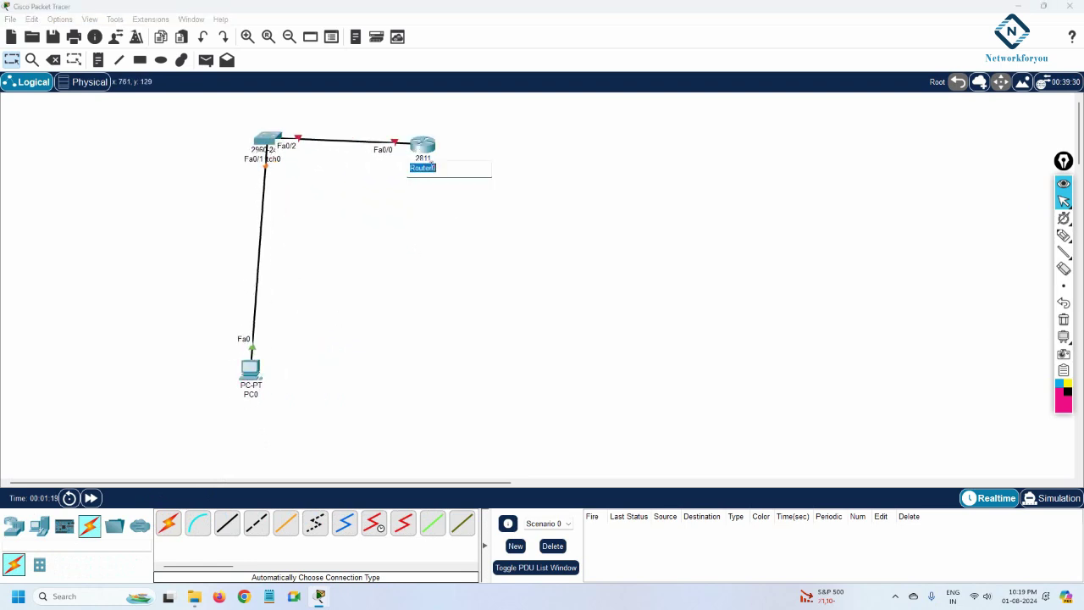
text(R1)
key(Return)
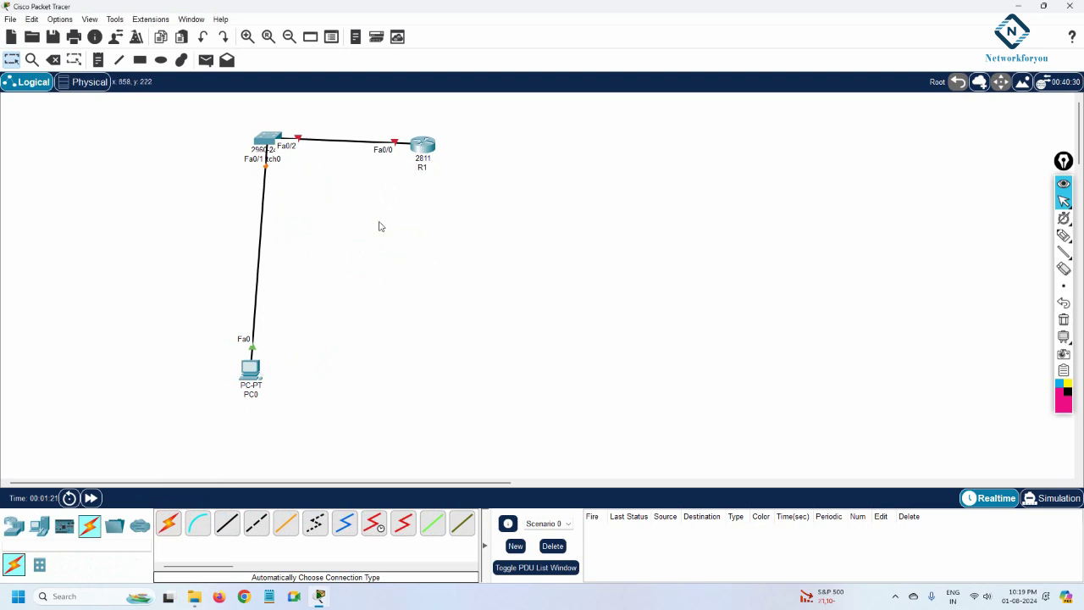
click(273, 160)
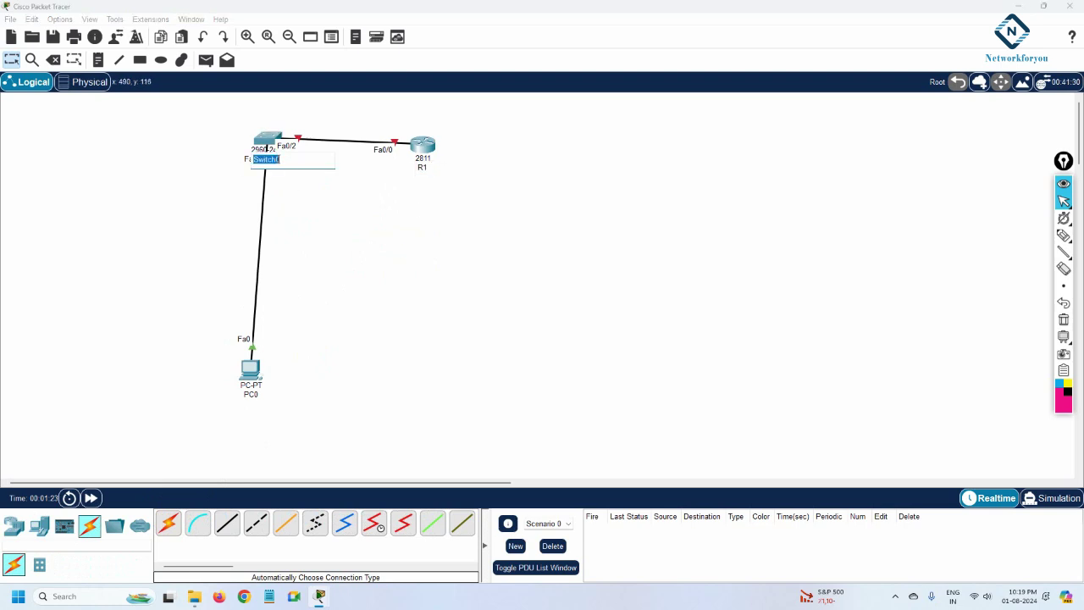
text(SW1)
key(Return)
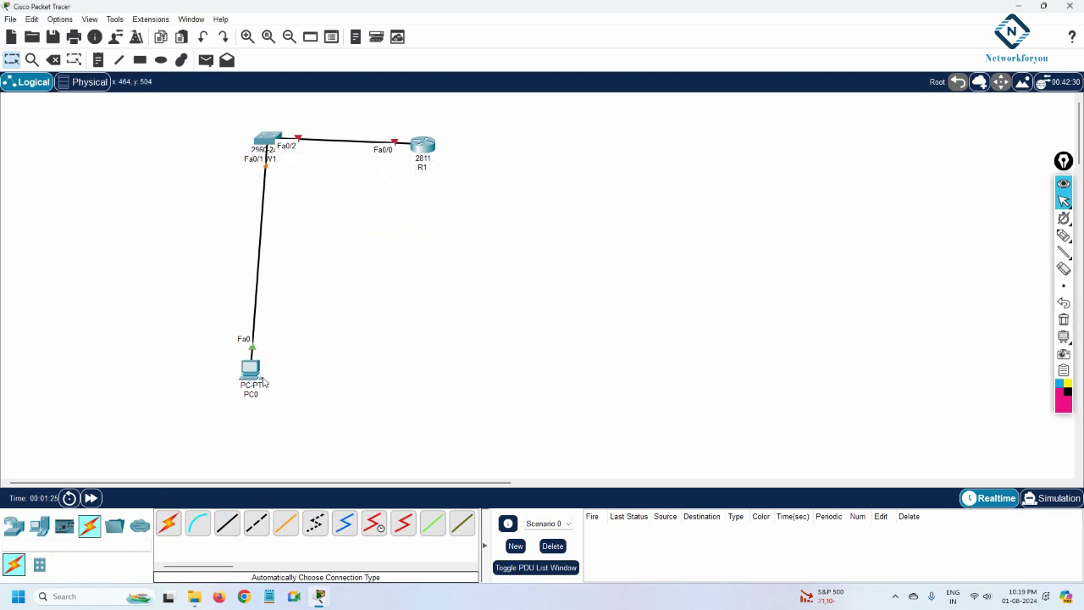
Move the PC level with the switch and relabel it 192.168.1.1
drag(252, 375, 100, 216)
drag(269, 141, 303, 180)
click(99, 235)
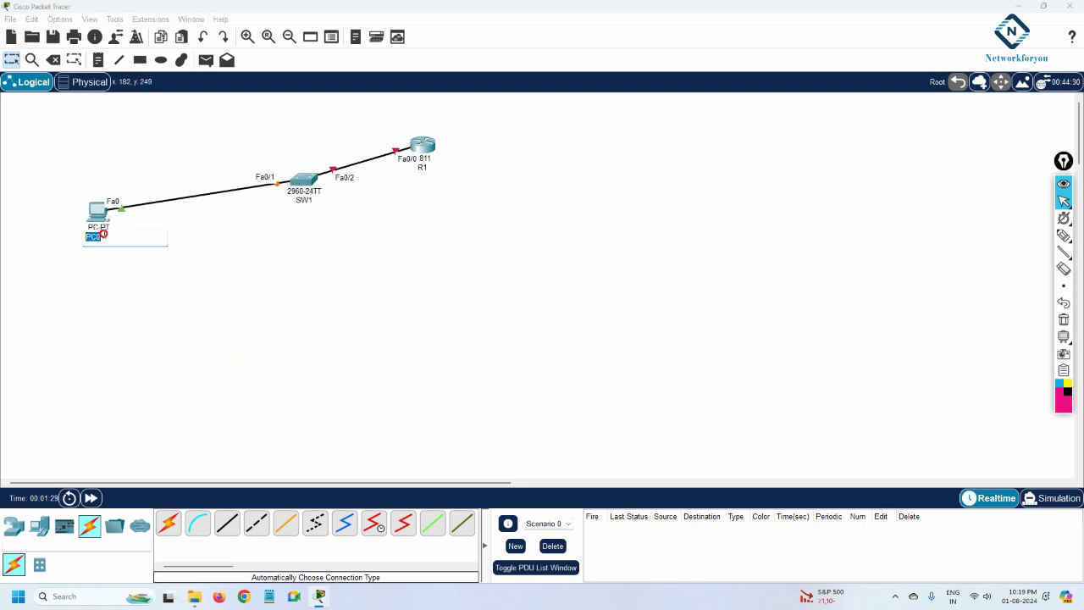
text(192.168.1.1)
key(Return)
Enter IPv4 address 192.168.1.1 with default mask 255.255.255.0 in the PC's IP Configuration
click(105, 211)
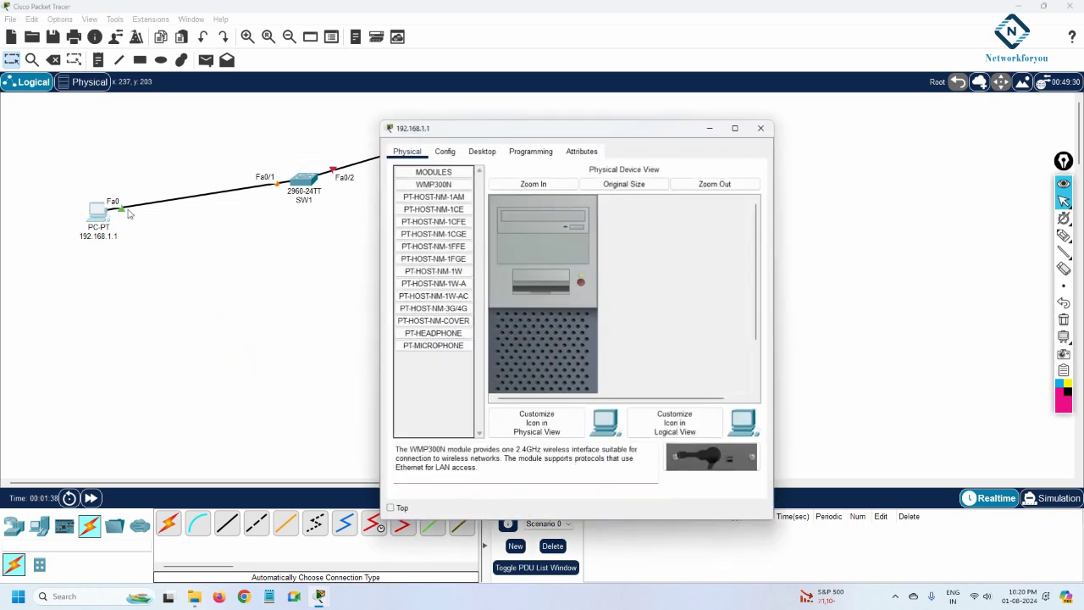
click(482, 151)
click(444, 198)
click(545, 232)
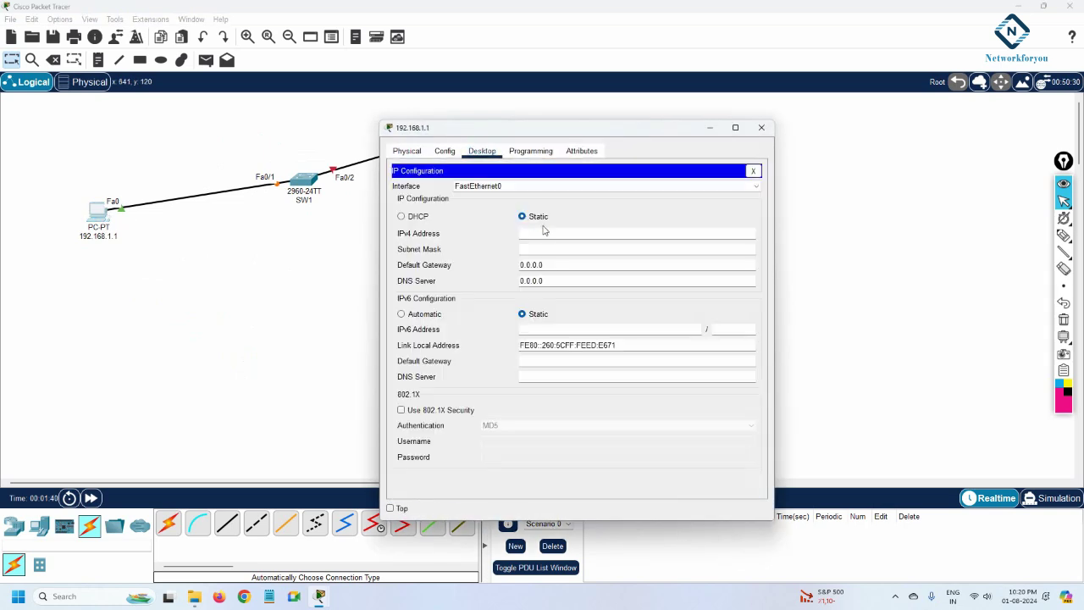
text(192.168.1.1)
click(556, 248)
Set the PC's default gateway to 192.168.1.3 and close its window
drag(554, 262, 500, 263)
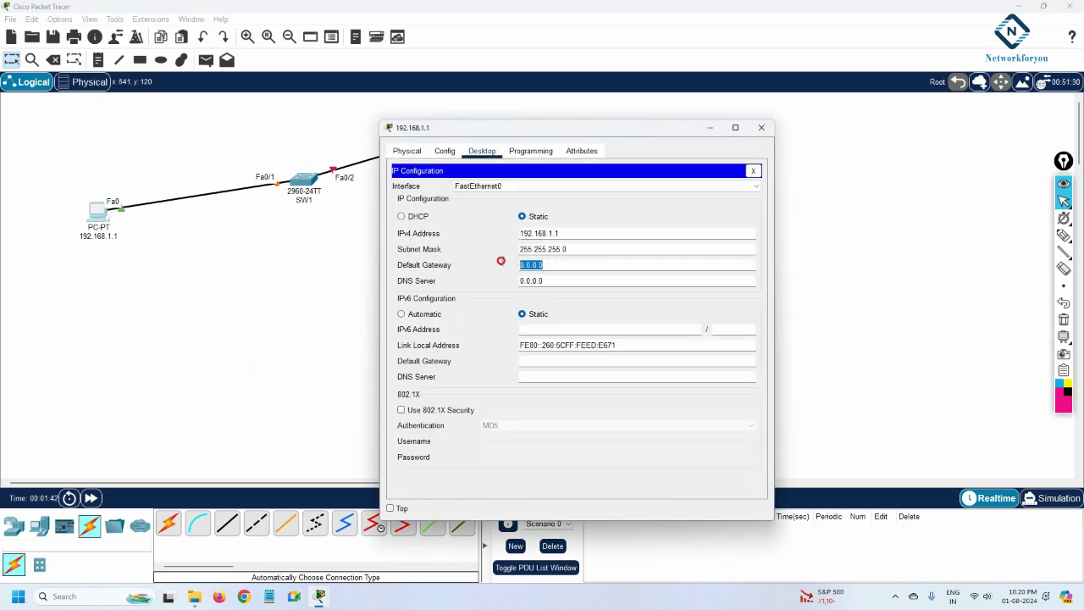
text(192.168.1.1)
click(559, 264)
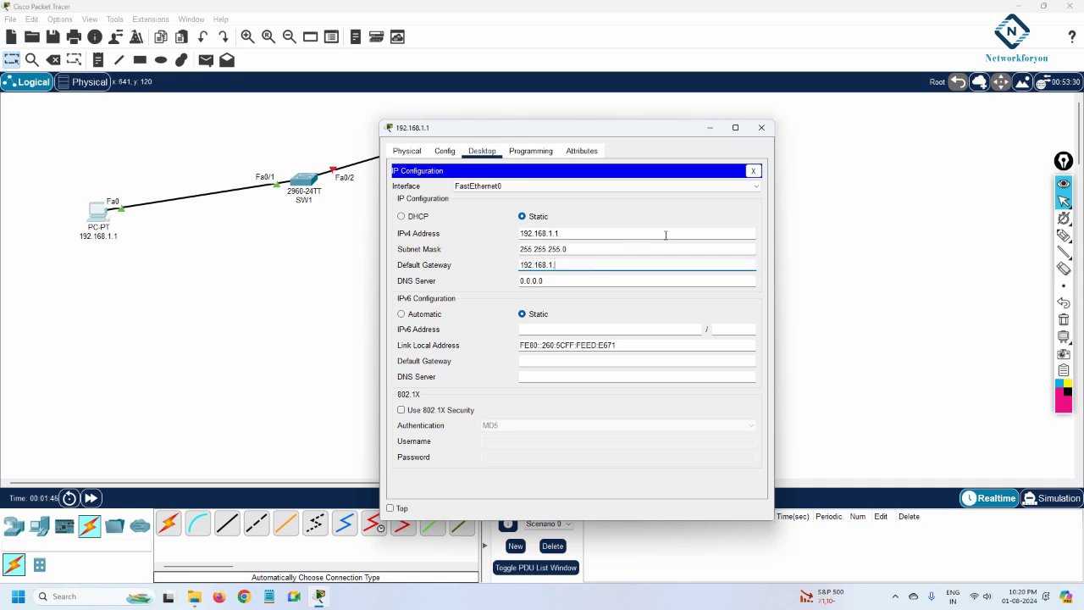
text(3)
drag(561, 264, 510, 255)
click(761, 127)
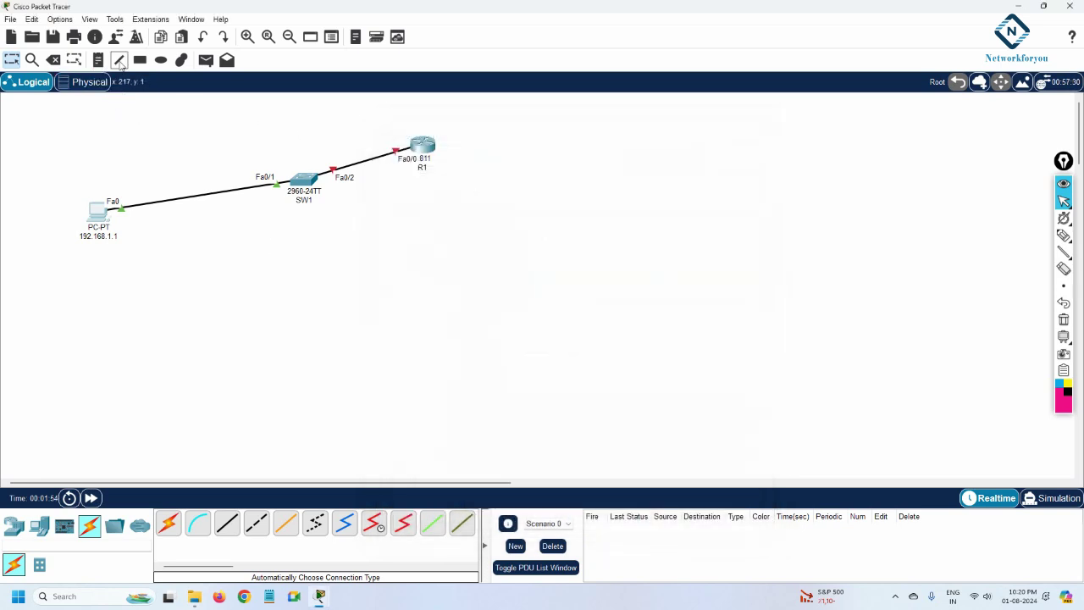
Add text notes 192.168.1.2 near SW1 and 192.168.1.3 above R1
click(99, 60)
click(297, 216)
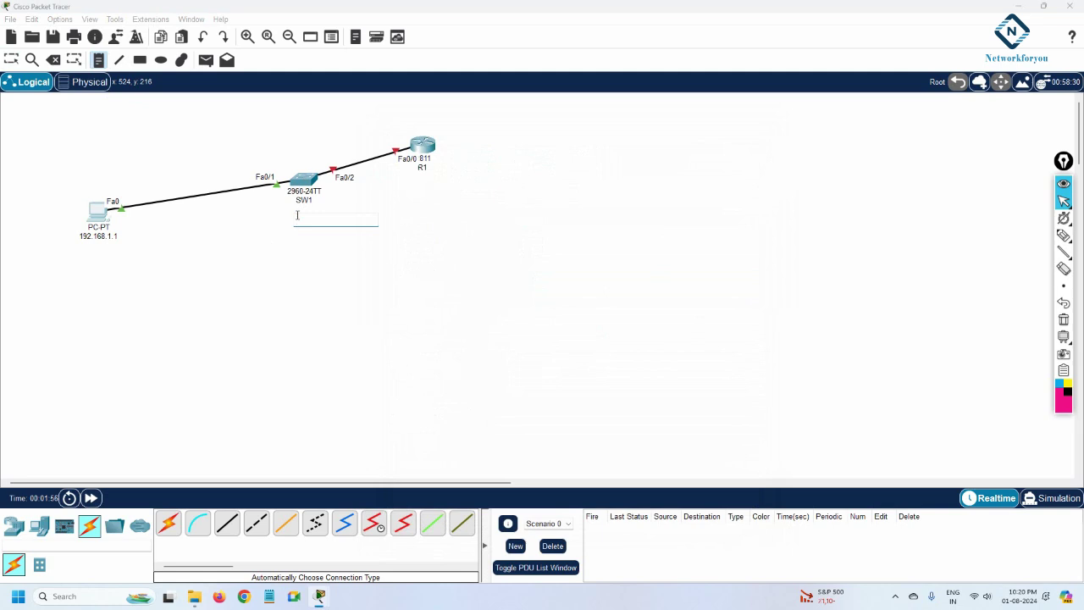
text(192.168.1.2)
click(415, 122)
text(192)
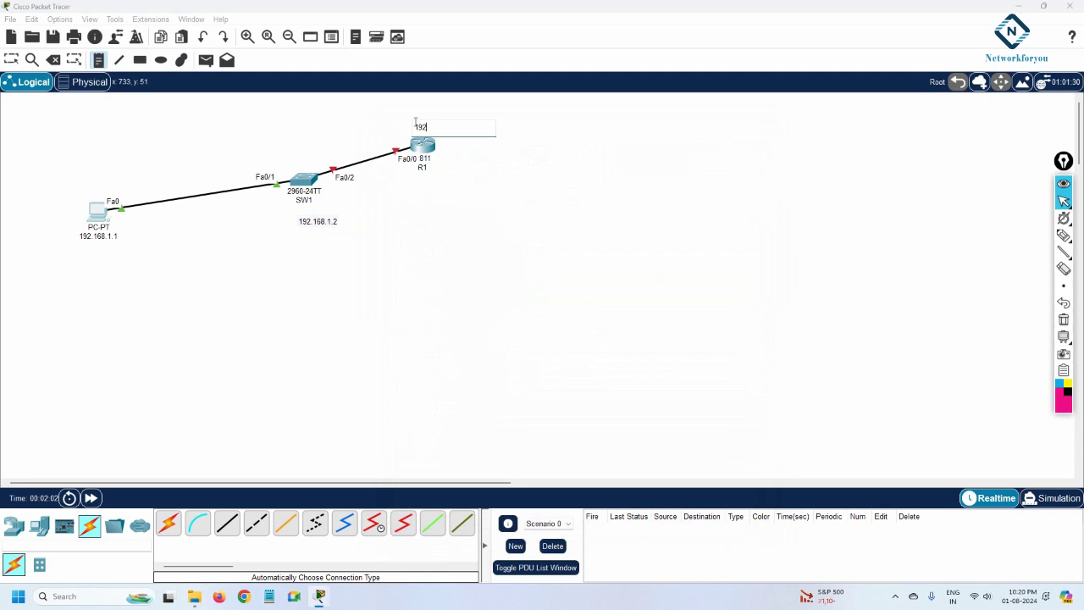
text(.168.1.3)
key(Escape)
key(Escape)
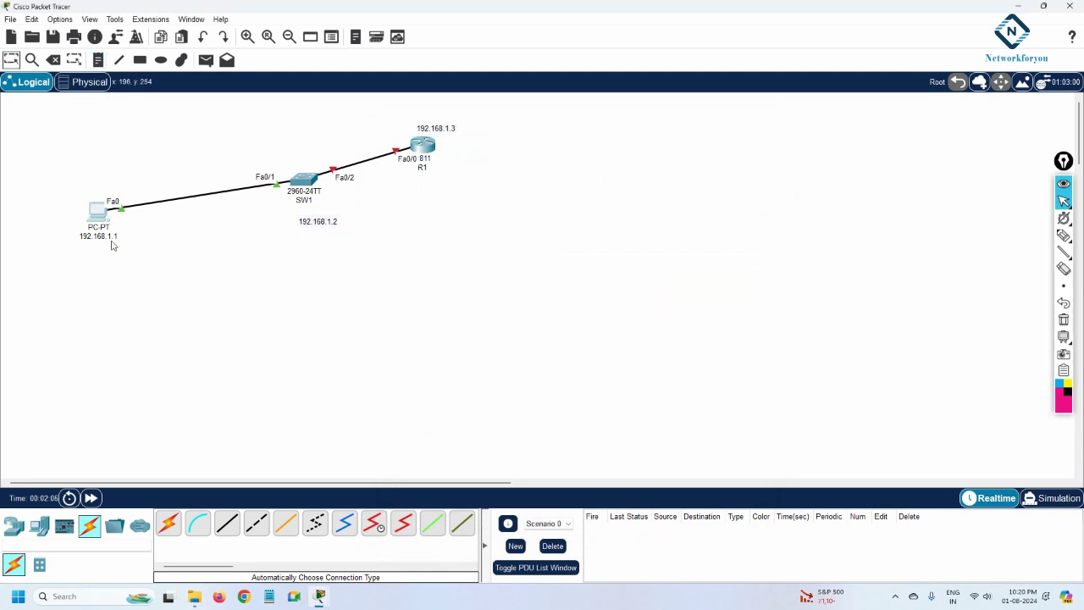
Reposition router R1 and both notes so each note sits above its device
drag(301, 225, 271, 159)
drag(432, 132, 399, 124)
click(249, 234)
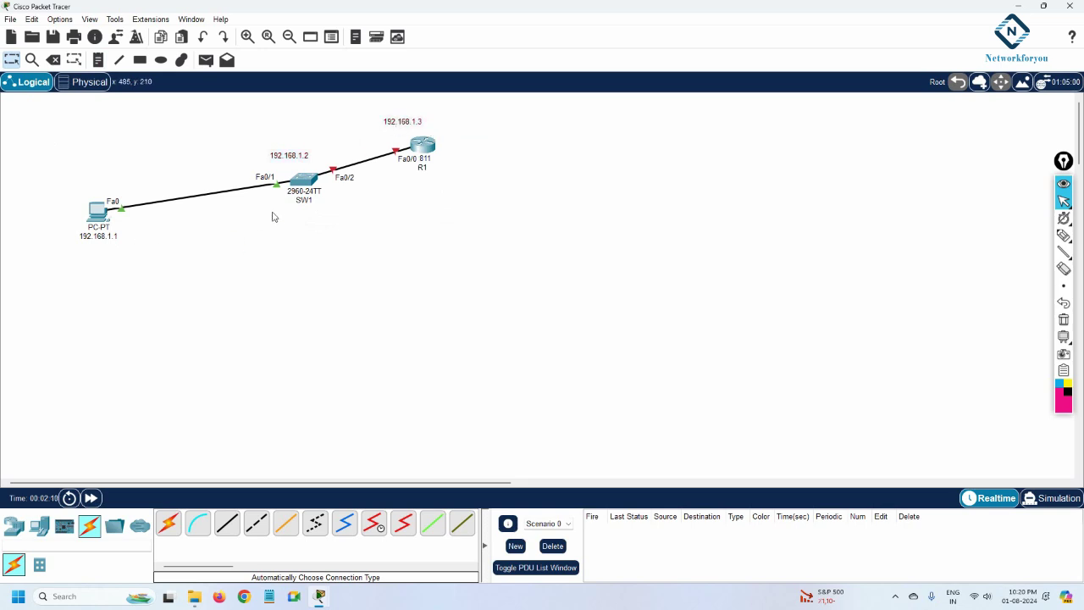
click(422, 146)
drag(422, 145, 444, 116)
drag(300, 159, 307, 154)
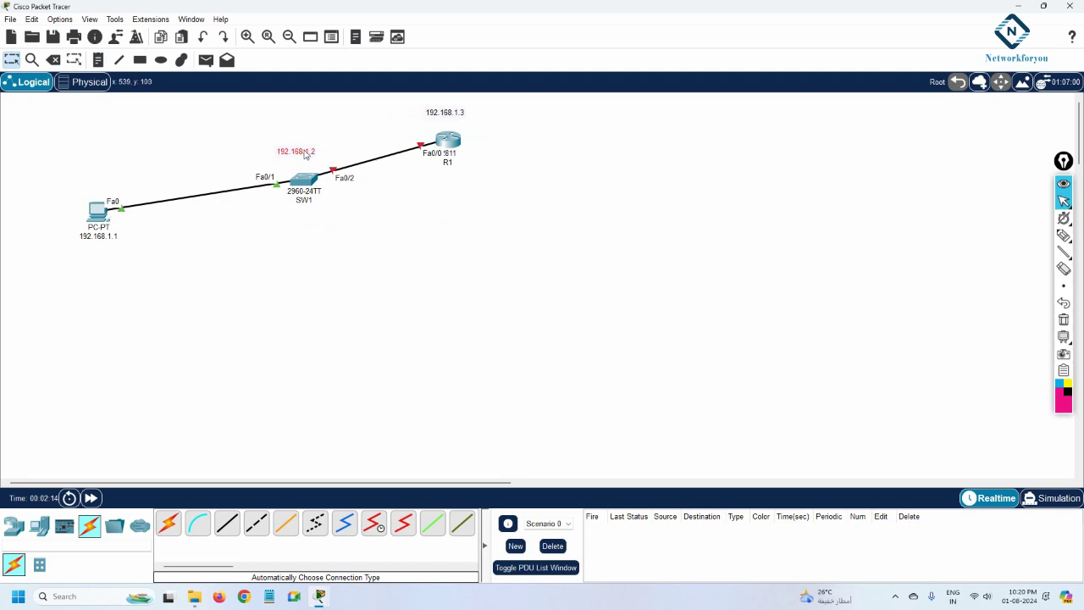
Open R1's CLI and arrange its window beside the topology
click(447, 140)
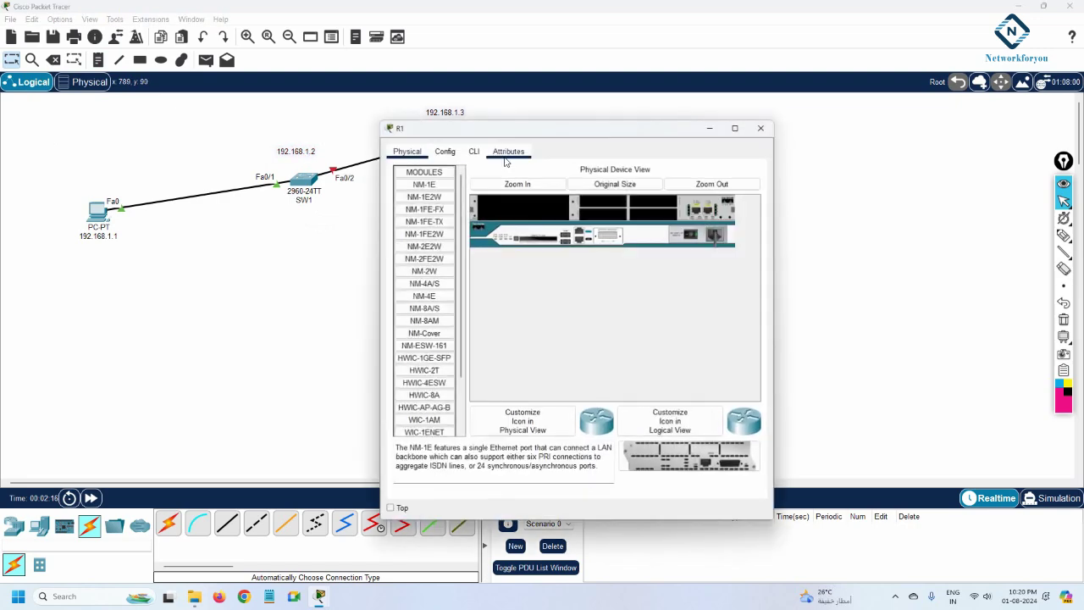
click(474, 151)
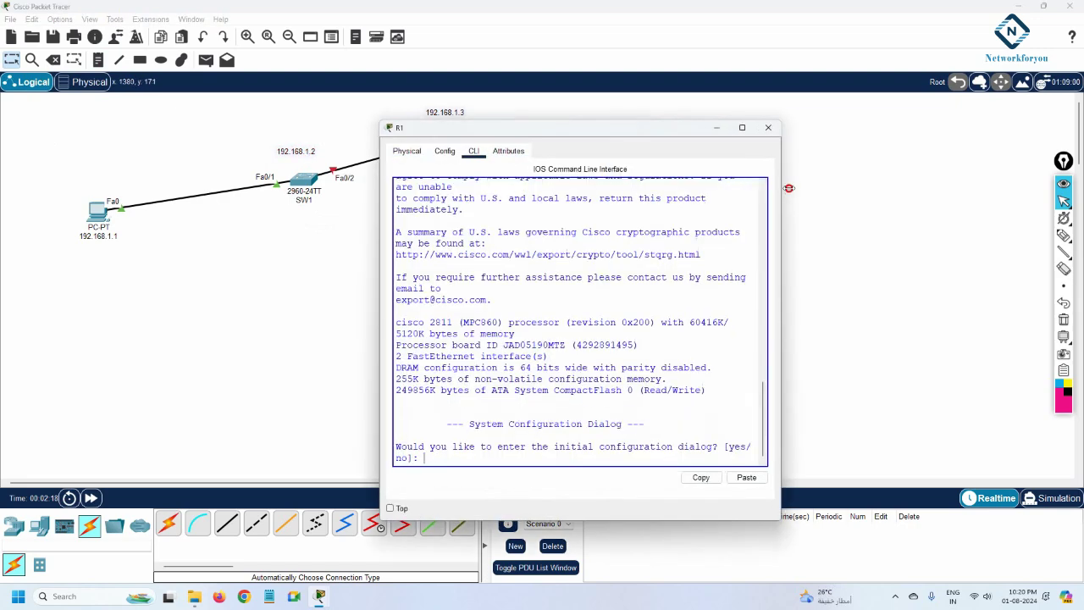
drag(789, 187, 1007, 187)
drag(680, 129, 773, 187)
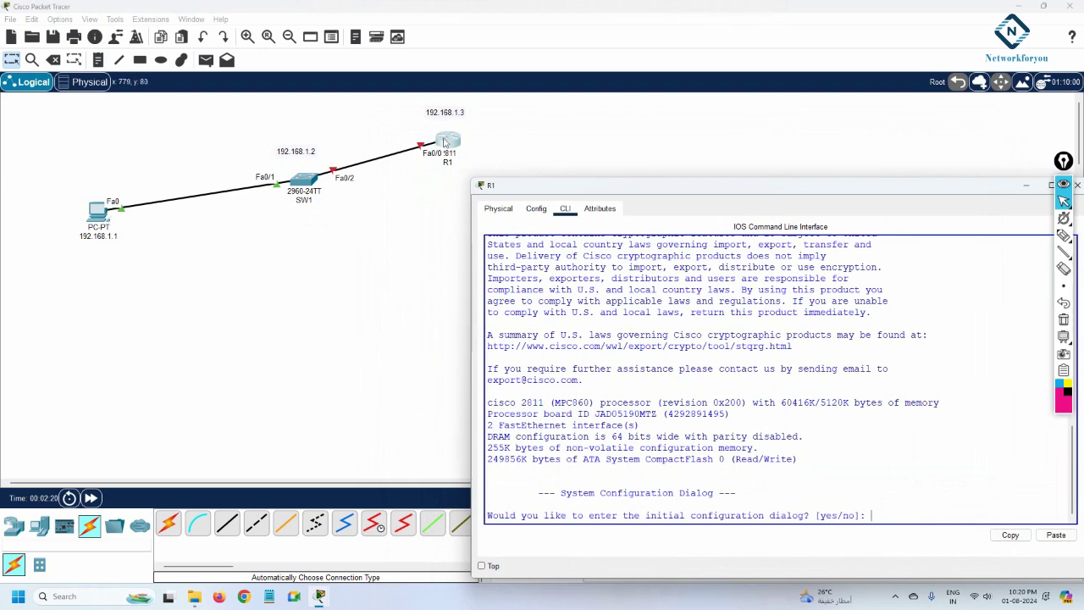
click(444, 142)
drag(444, 143, 392, 128)
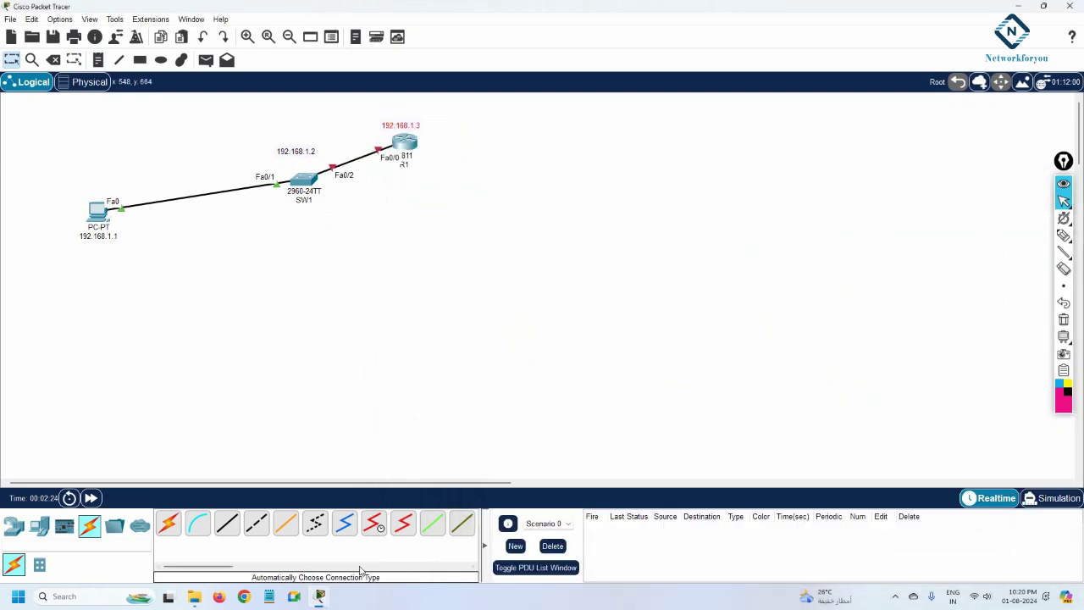
mouse_move(319, 596)
click(425, 546)
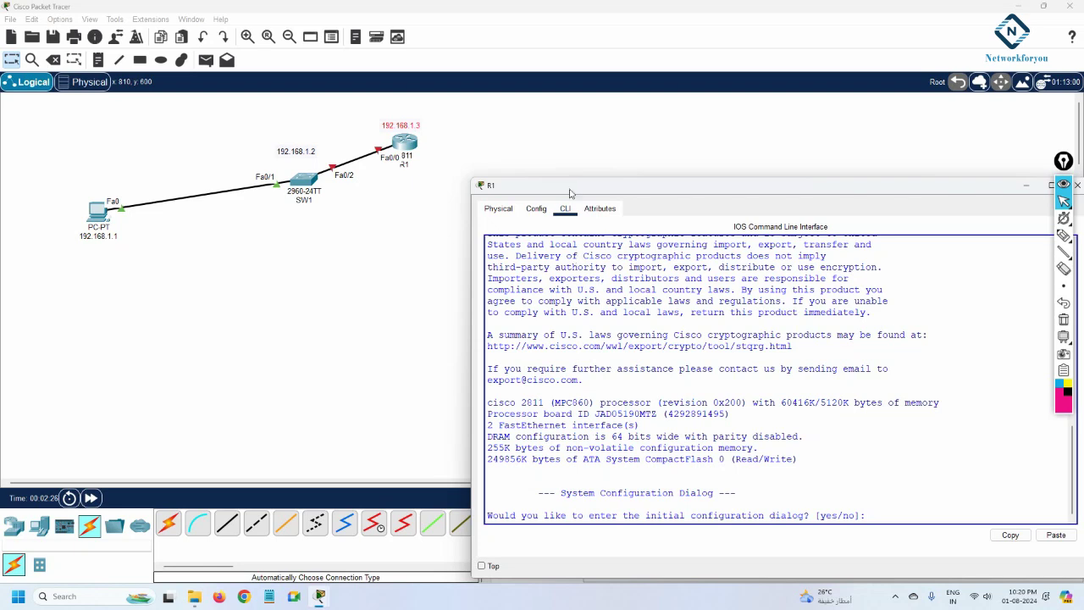
drag(570, 193, 562, 144)
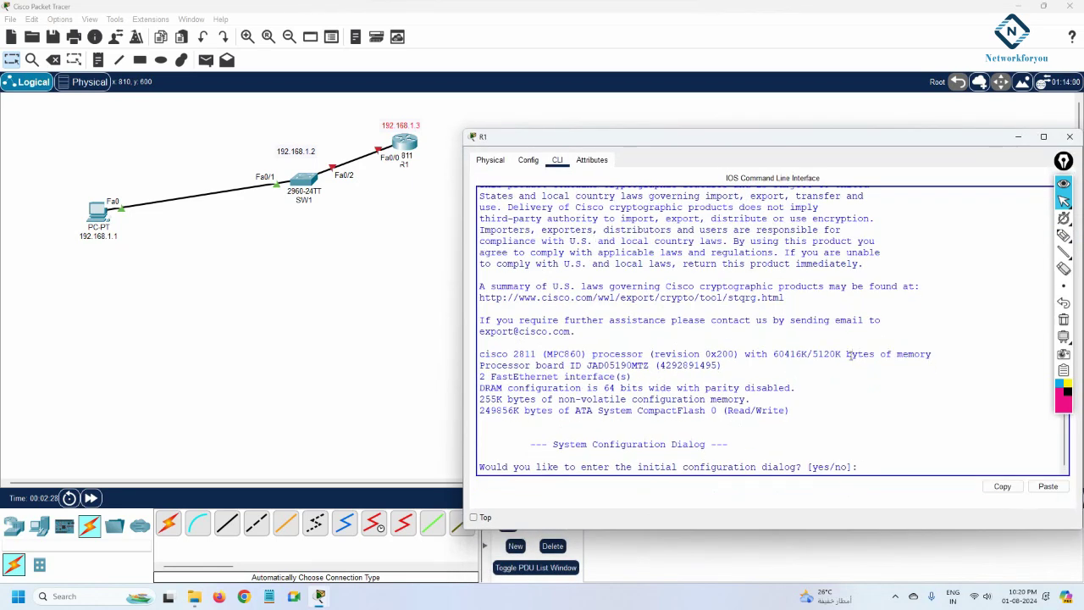
Decline the initial configuration dialog and enter global config mode with en and config t
text(no)
key(Return)
key(Return)
key(Return)
key(Return)
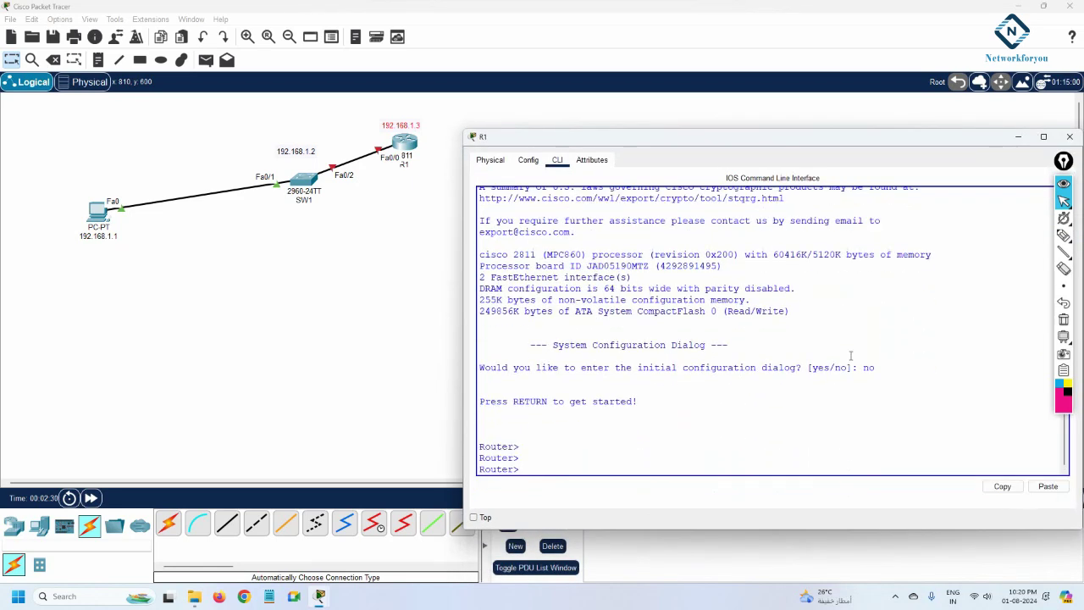
text(en)
key(Return)
text(config t)
key(Return)
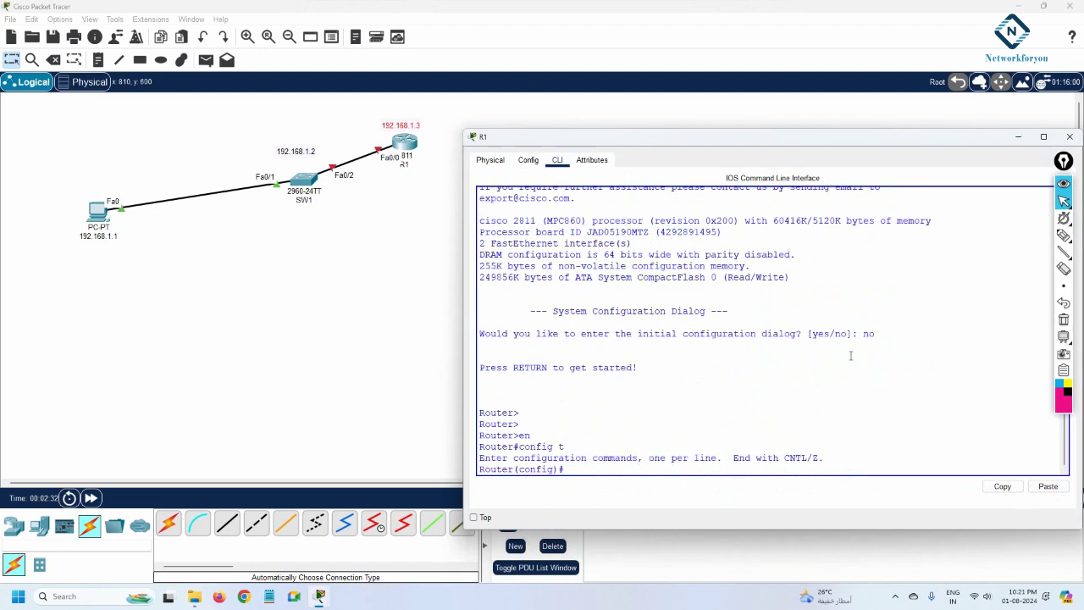
Set the router hostname to R1 and start the int f0/0 command
text(inte)
key(BackSpace)
key(BackSpace)
key(BackSpace)
key(BackSpace)
text(host)
key(Tab)
text(R)
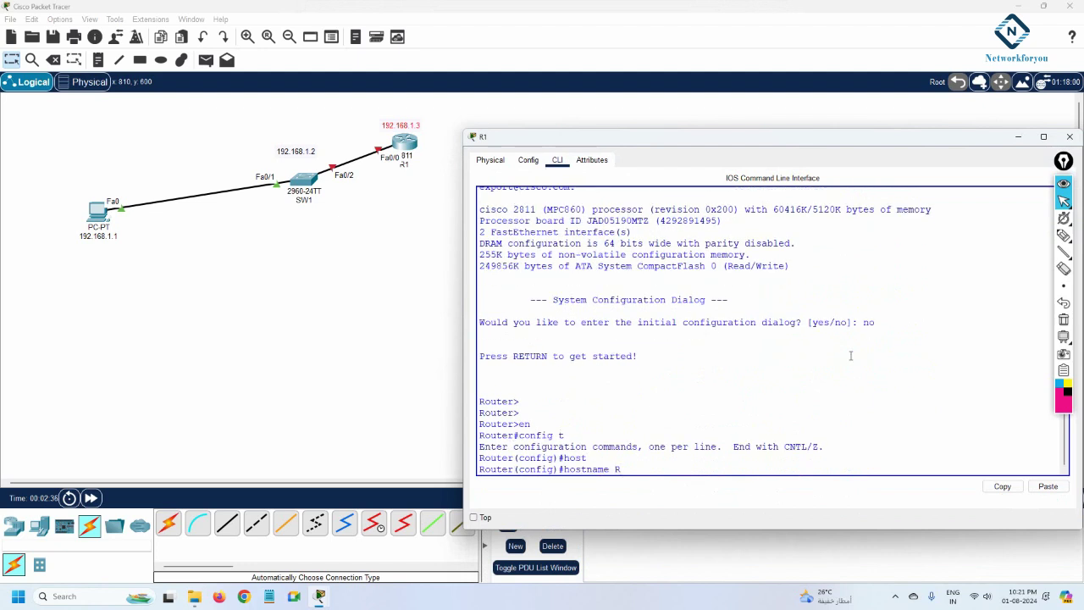
text(1)
key(Return)
key(Return)
key(Return)
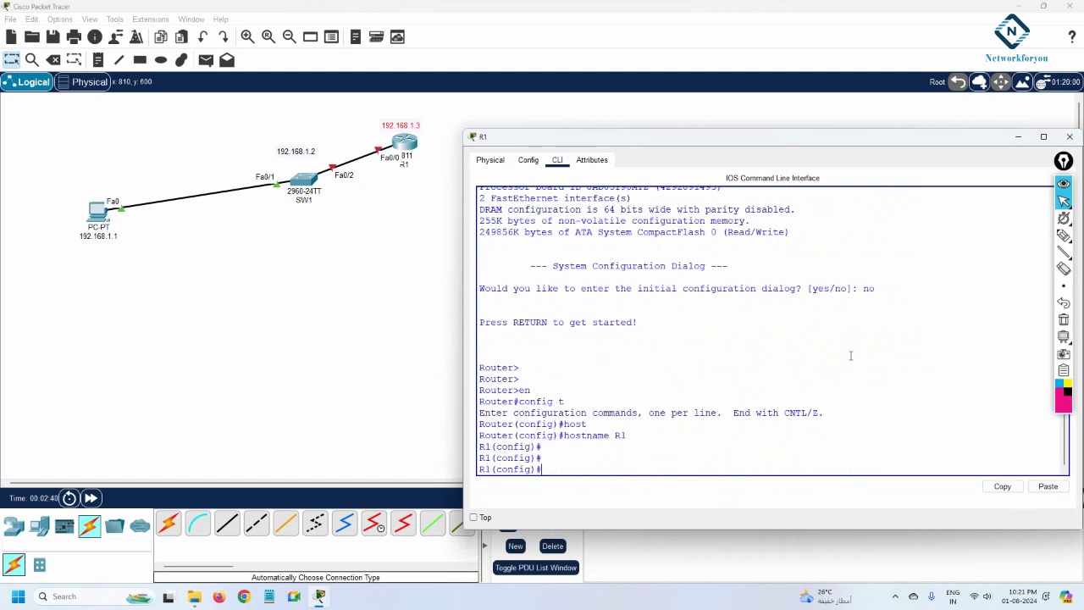
text(int f0/0)
Give Fa0/0 address 192.168.1.3 255.255.255.0, bring it up with no sh, and exit
key(Return)
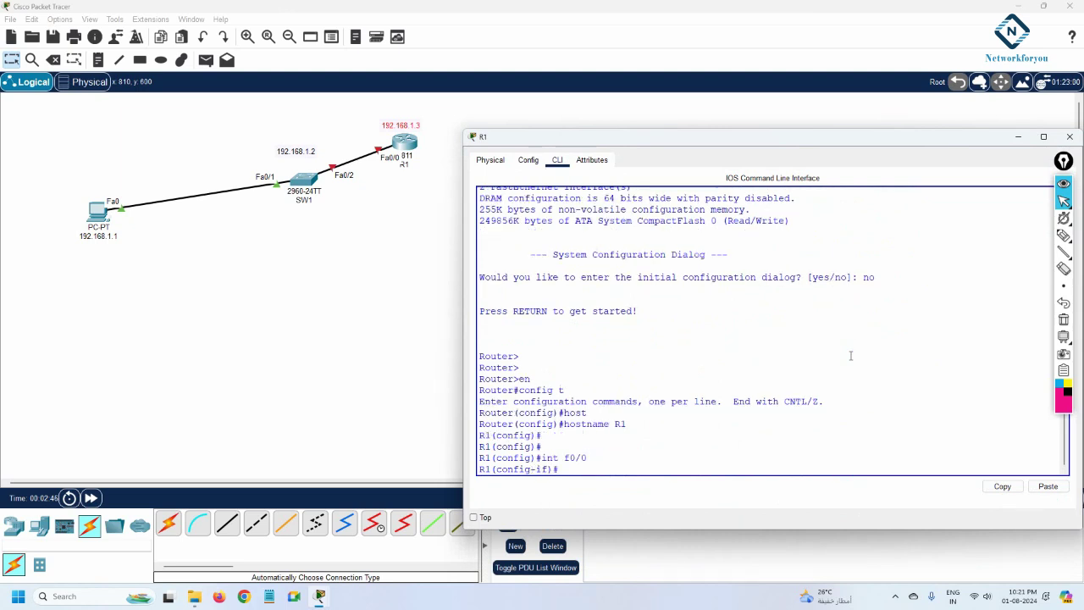
text(ip add 192.168.1.3 255.255.25)
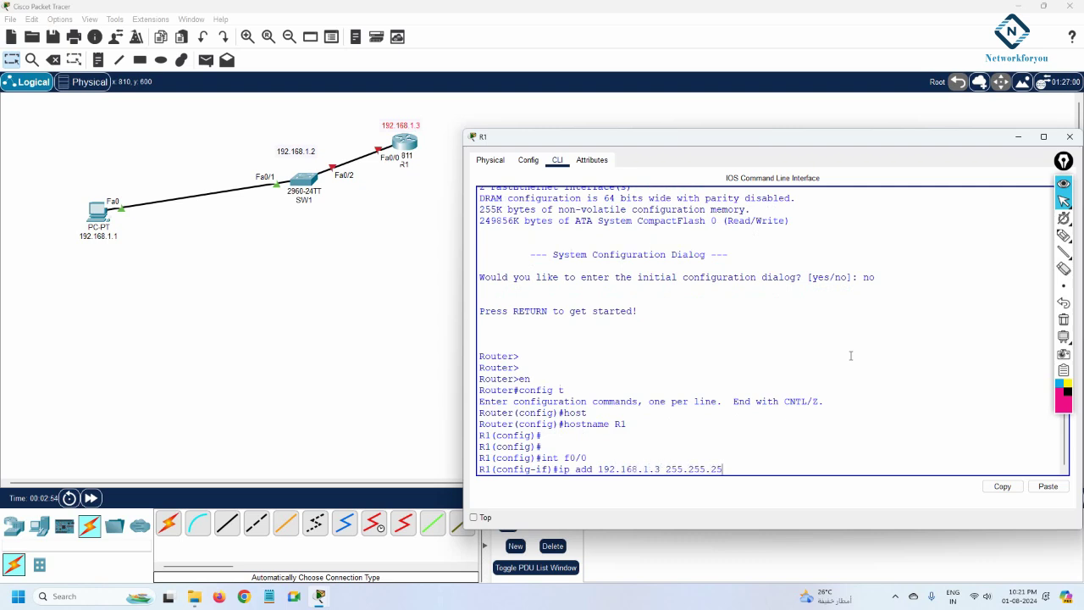
text(5.0)
key(Return)
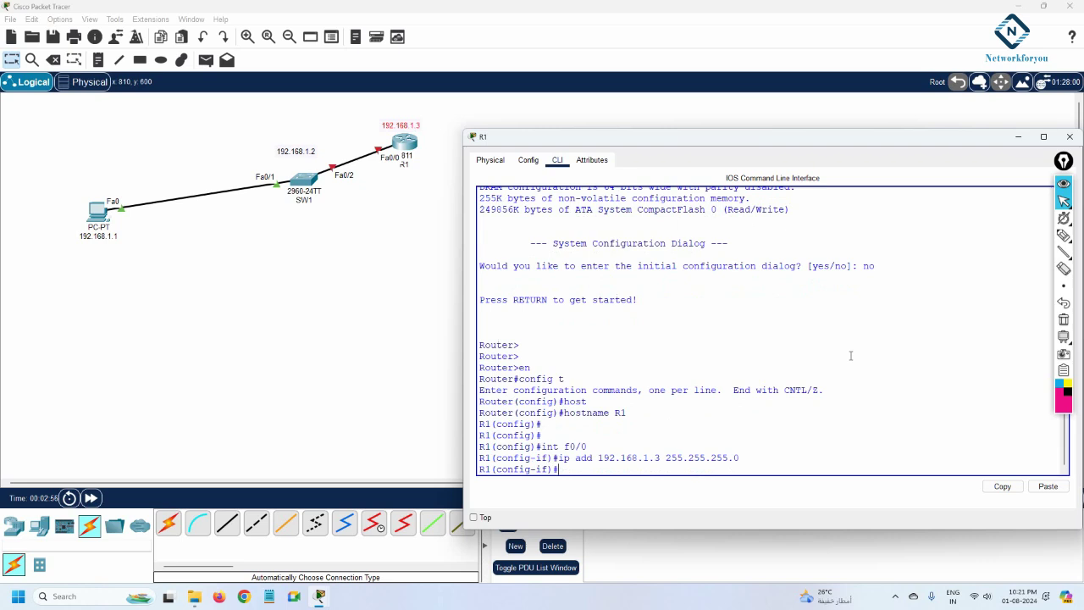
text(no sh)
key(Return)
key(Return)
key(Return)
key(Return)
key(Return)
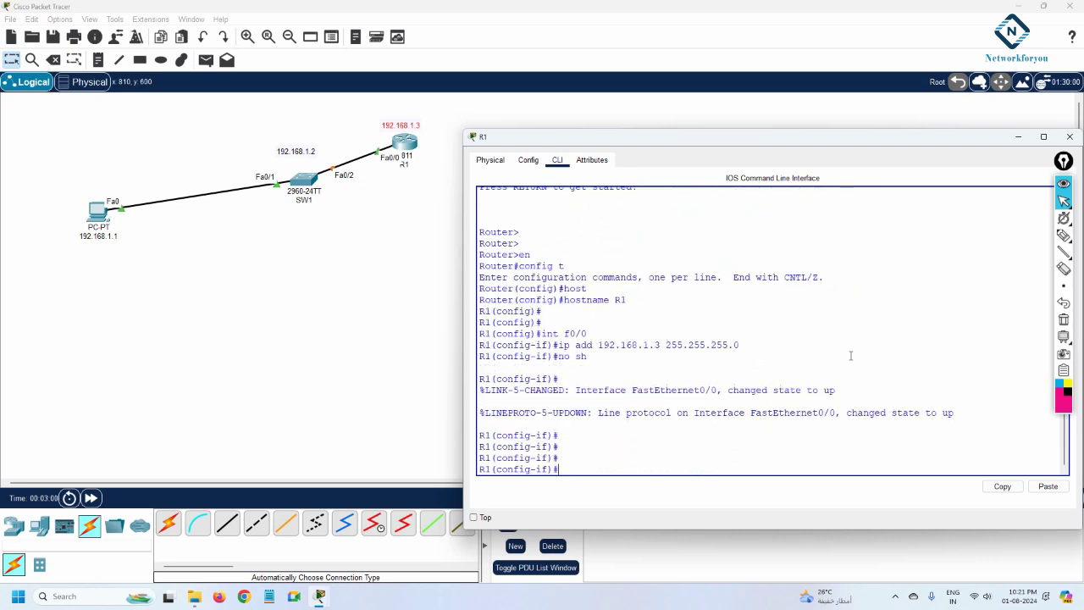
text(exit)
key(Return)
key(Return)
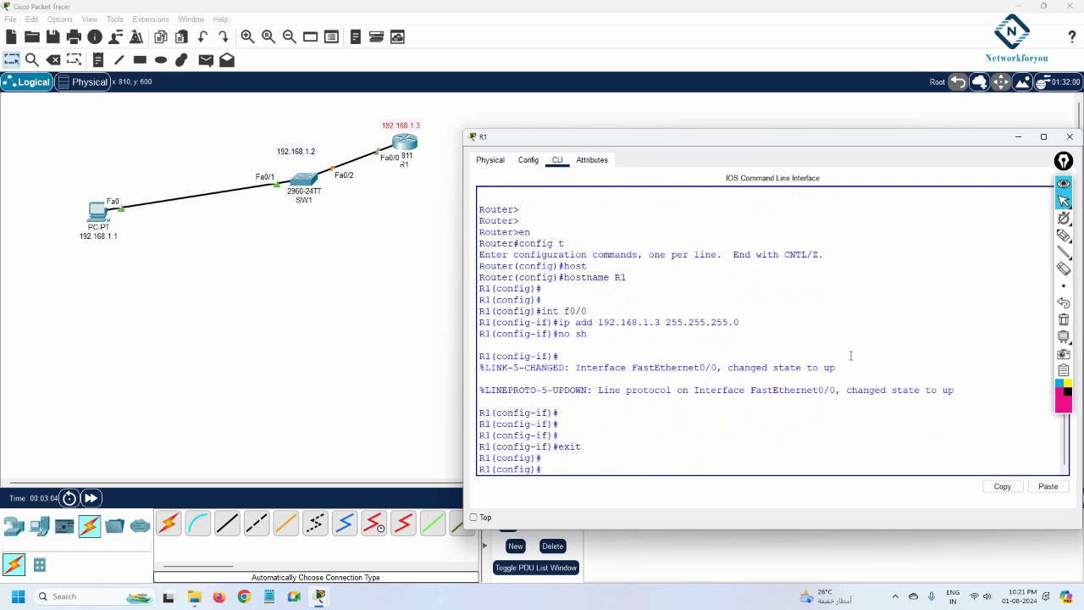
Set R1's enable password
text(enable pass)
key(Tab)
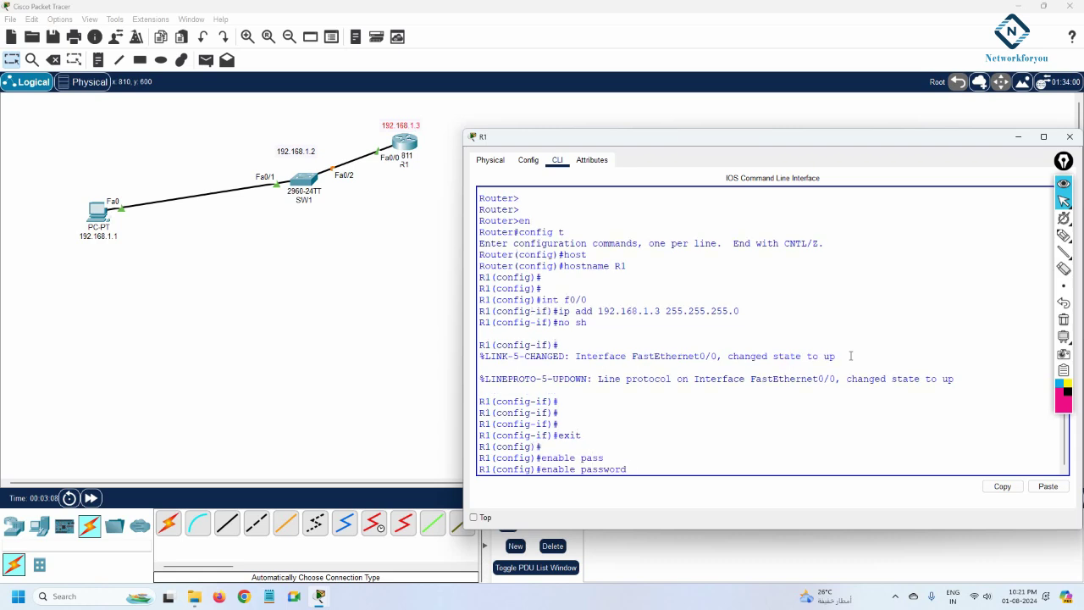
text(abc)
key(Return)
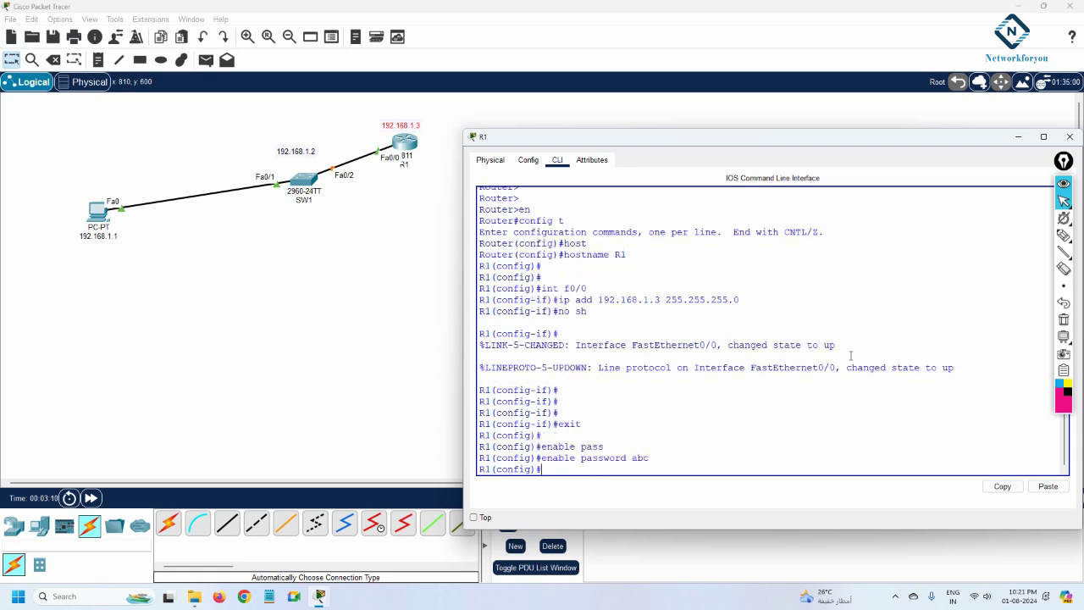
Create a local user account with its own password and highlight both command lines
text(username a)
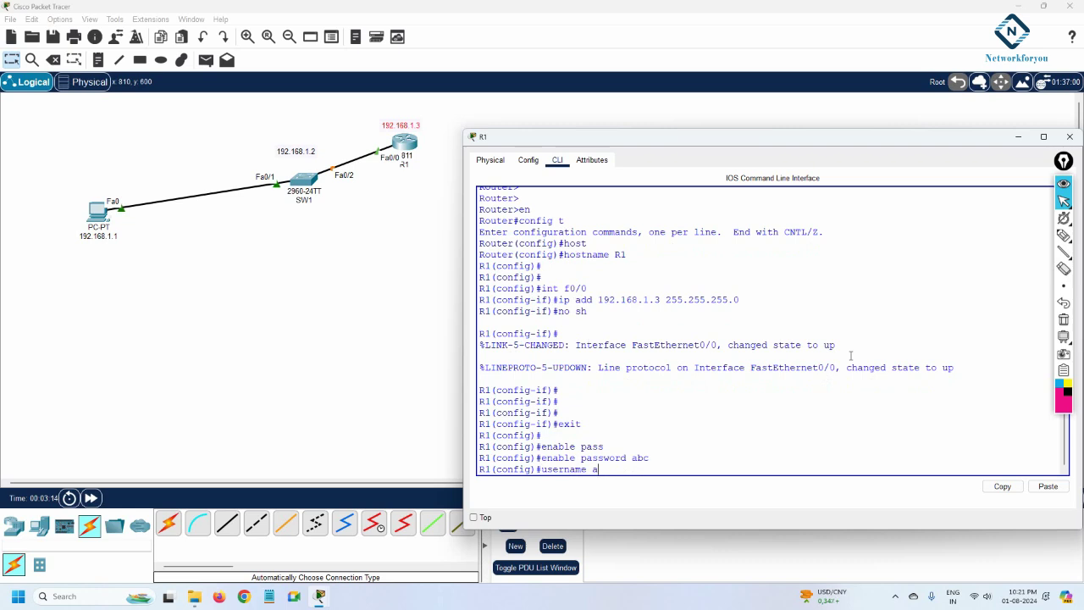
text(bc pass)
key(Tab)
text(abc)
key(Return)
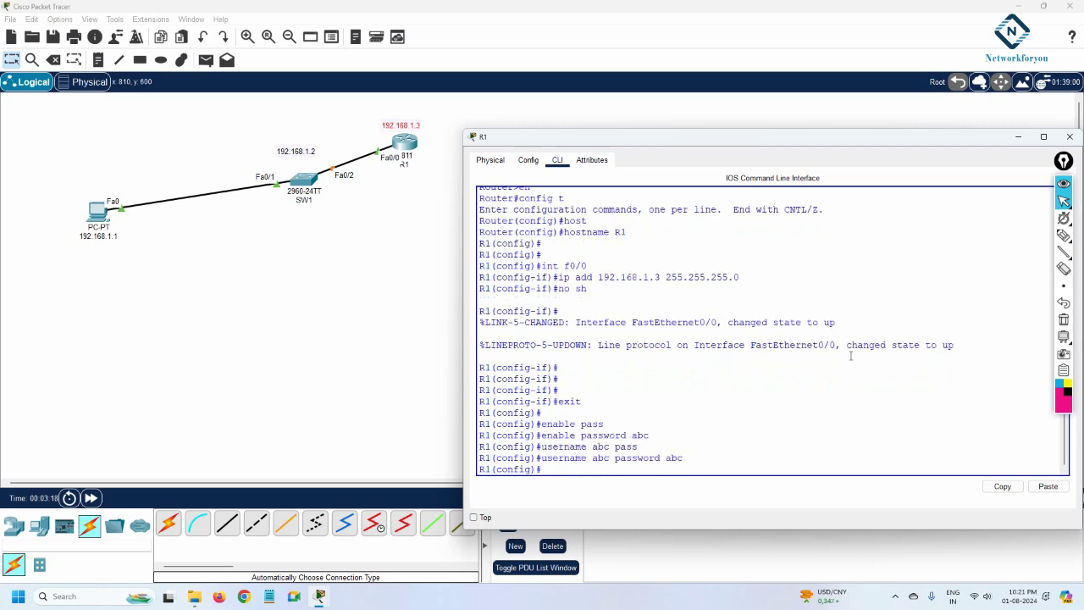
drag(660, 437, 542, 438)
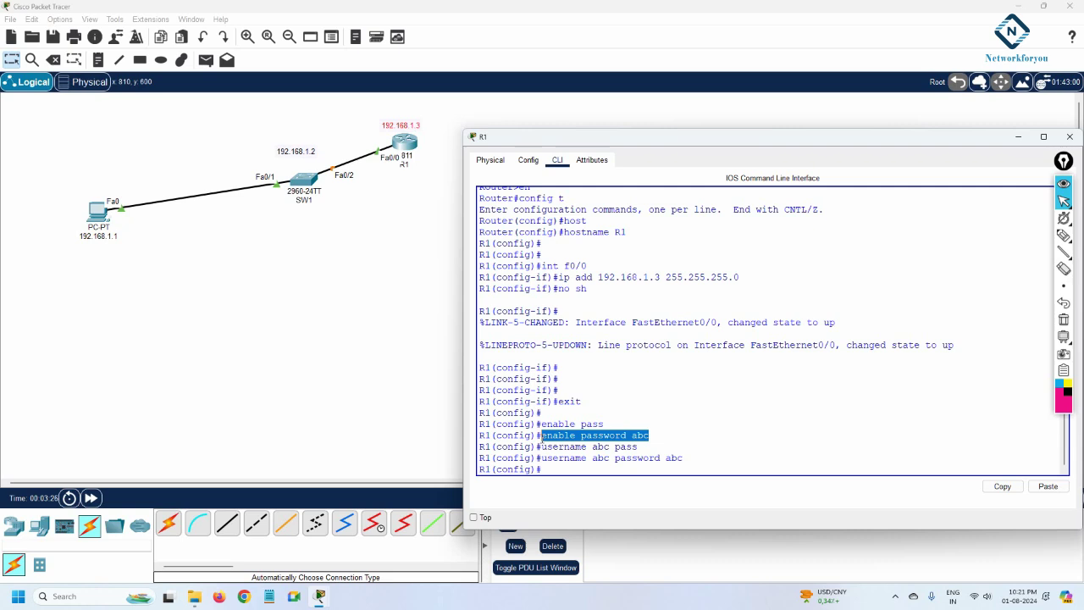
drag(684, 458, 539, 459)
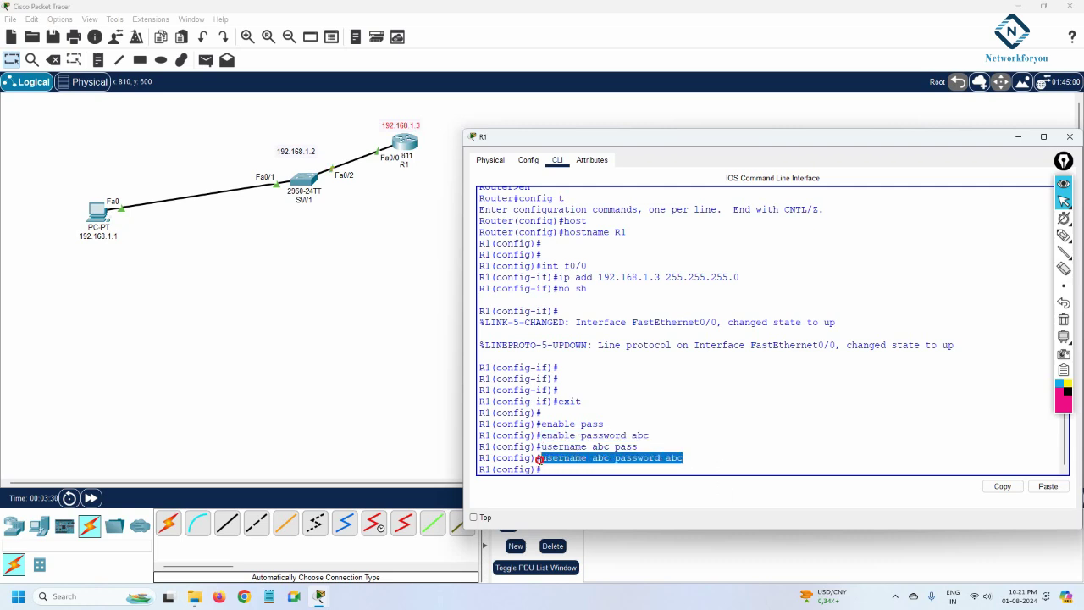
click(542, 461)
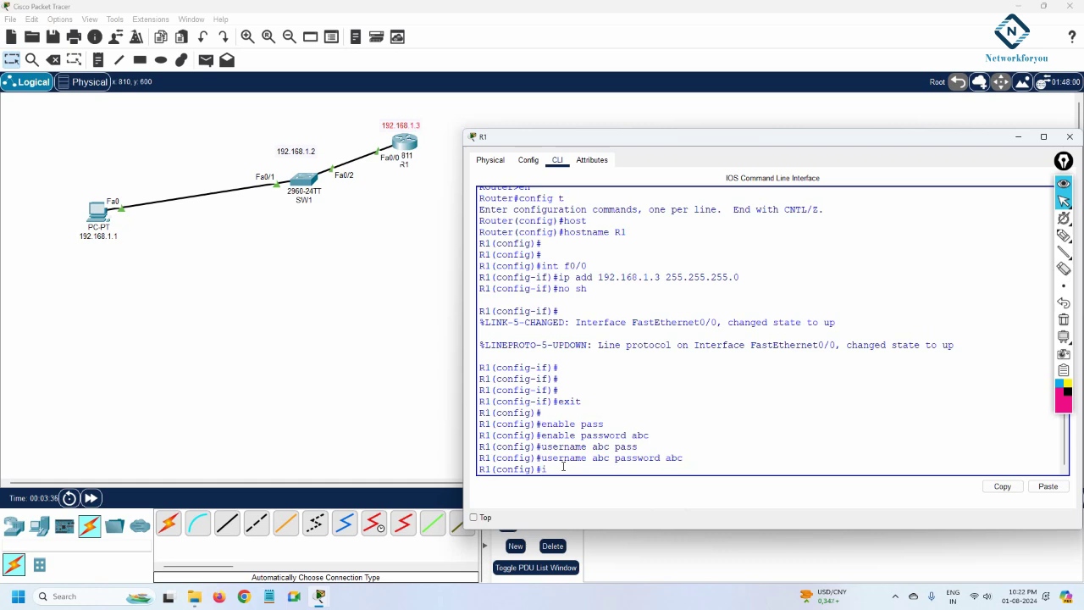
Set the IP domain name to abc
text(ip dom)
key(Tab)
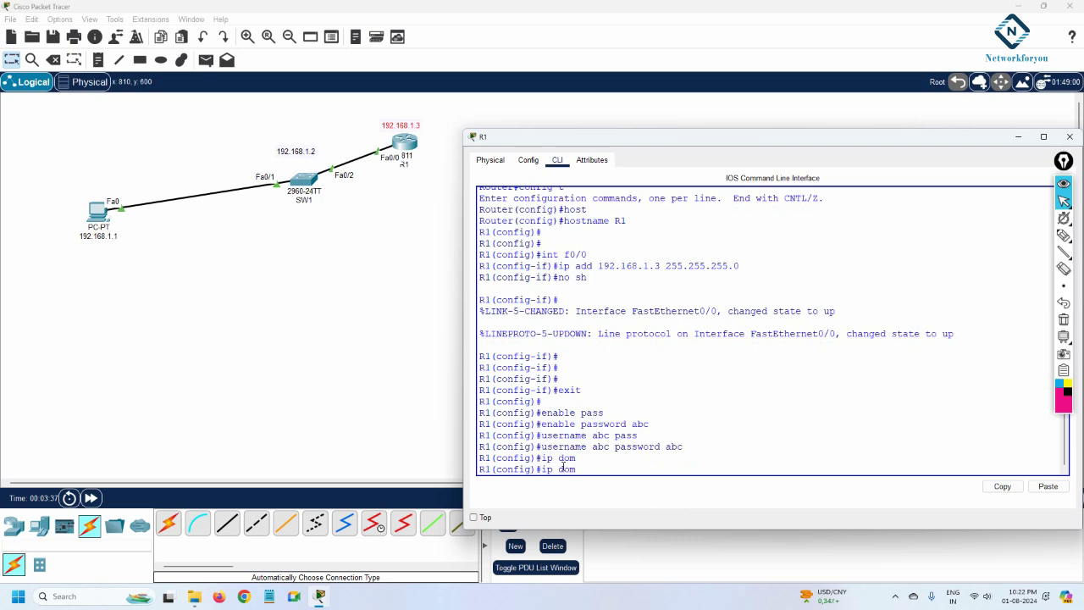
key(Tab)
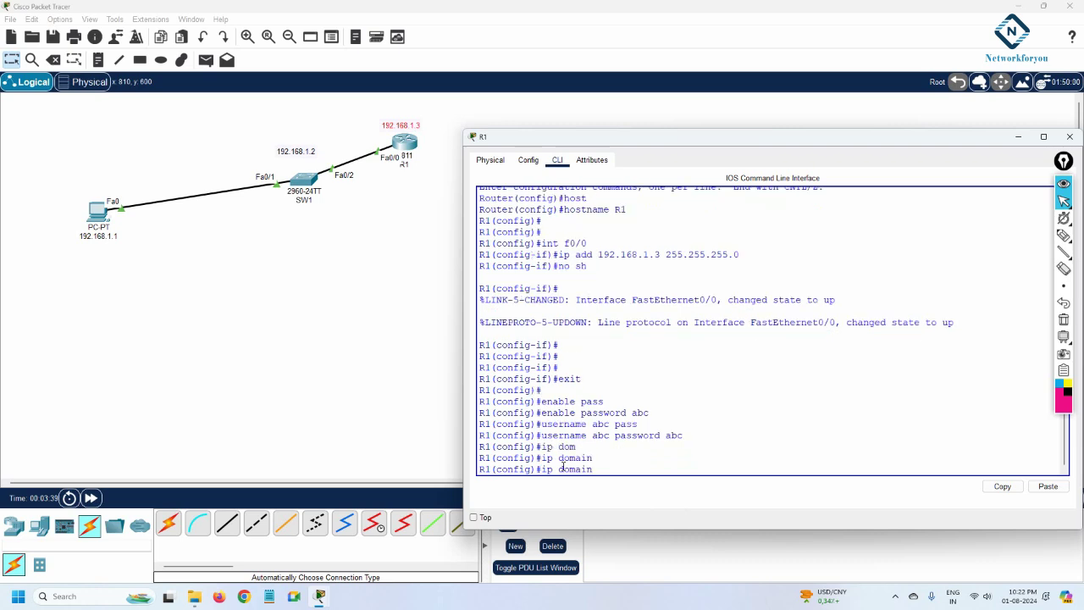
text(-n)
key(Tab)
text(abc)
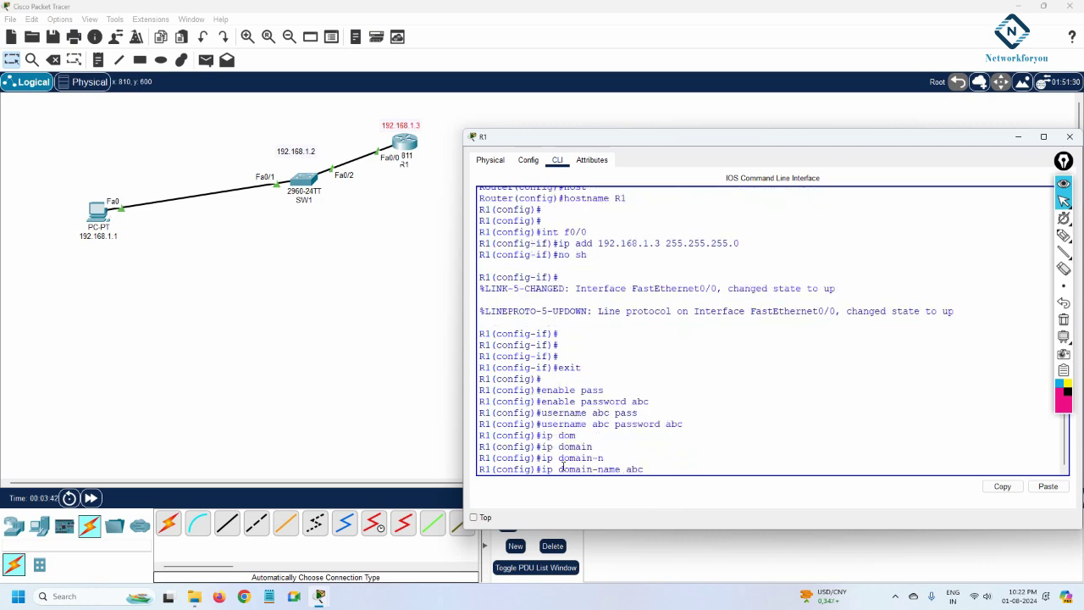
key(Return)
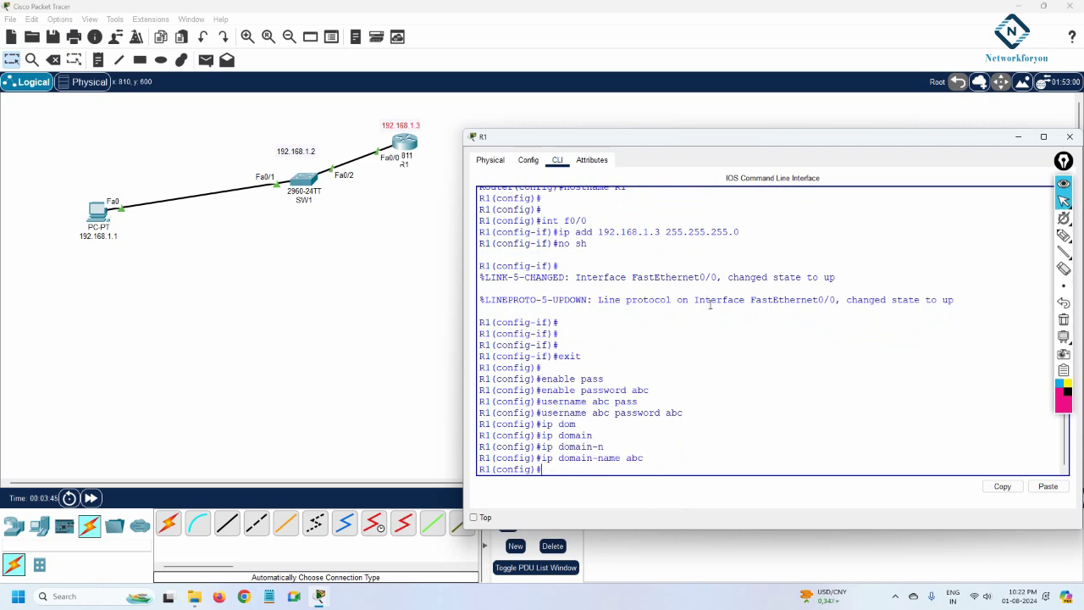
Generate 2042-bit RSA keys and enable SSH version 2
text(cry)
key(Tab)
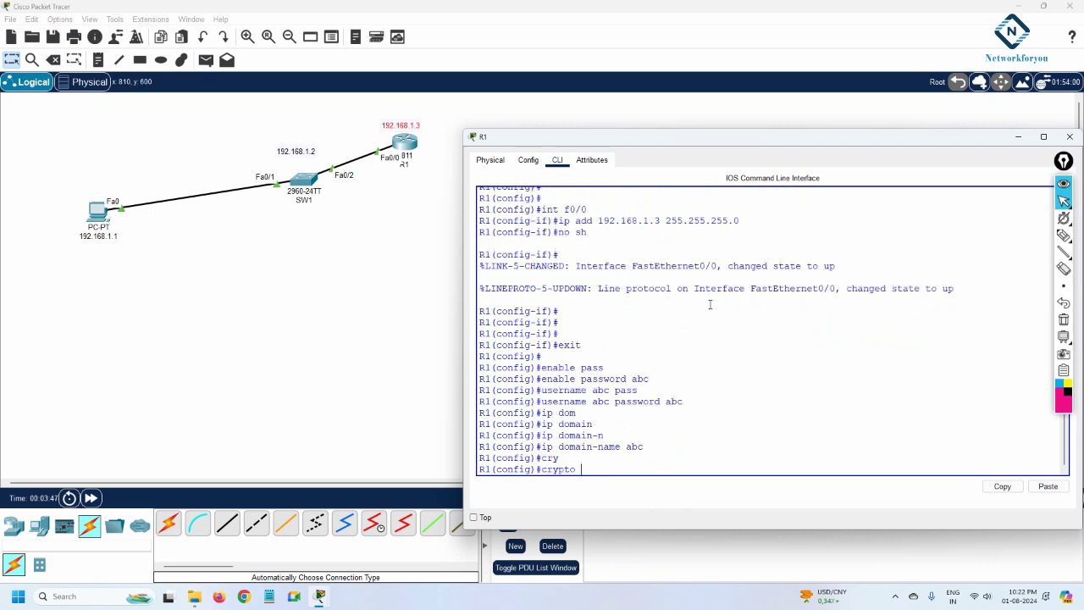
text(ke)
key(Tab)
text(ge)
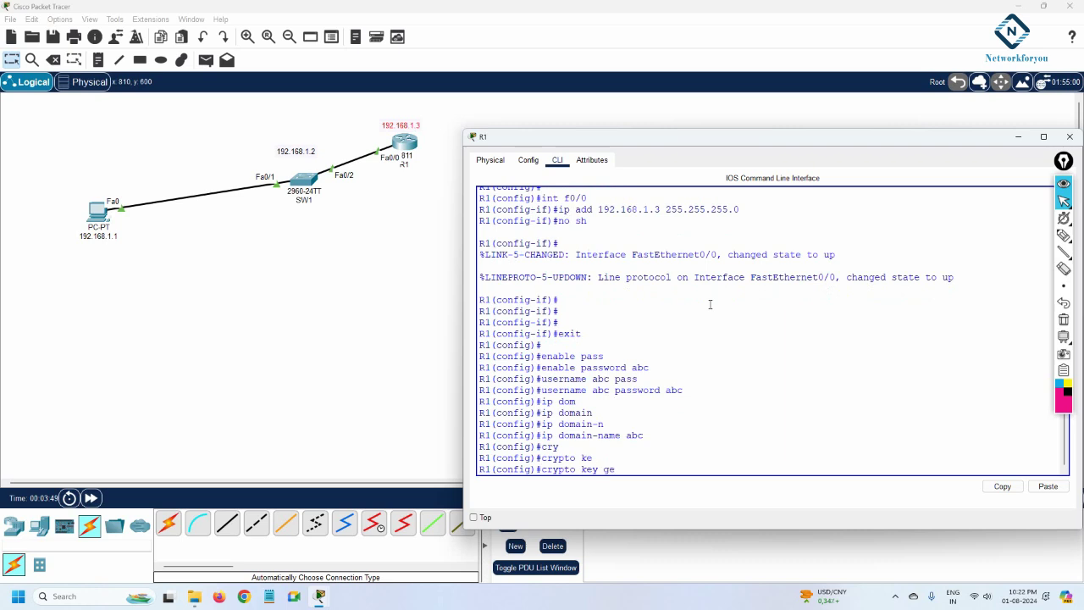
key(Tab)
text(rsa)
key(Return)
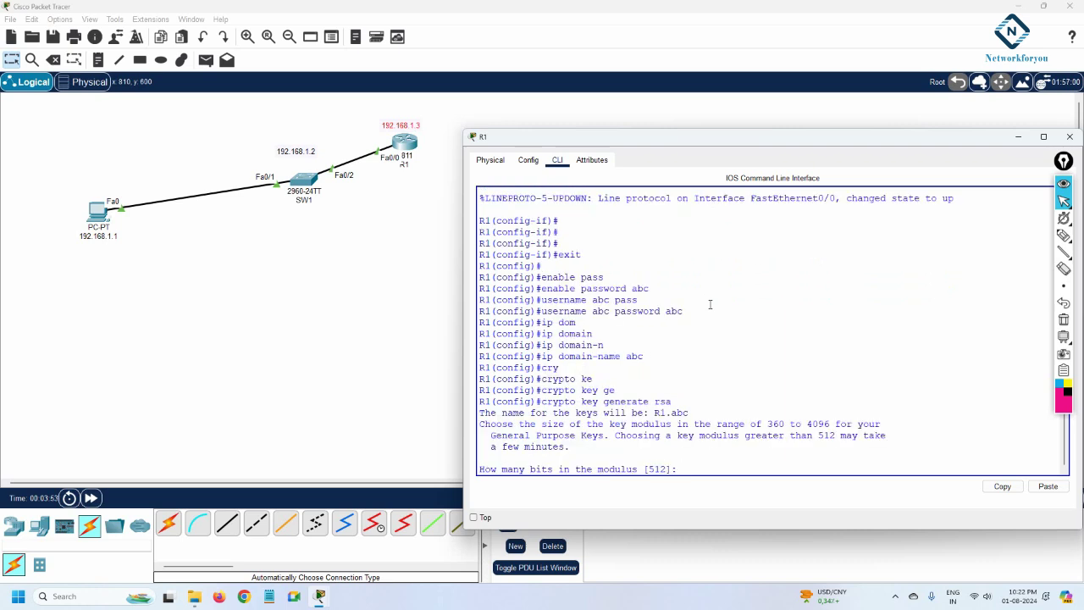
text(2042)
key(Return)
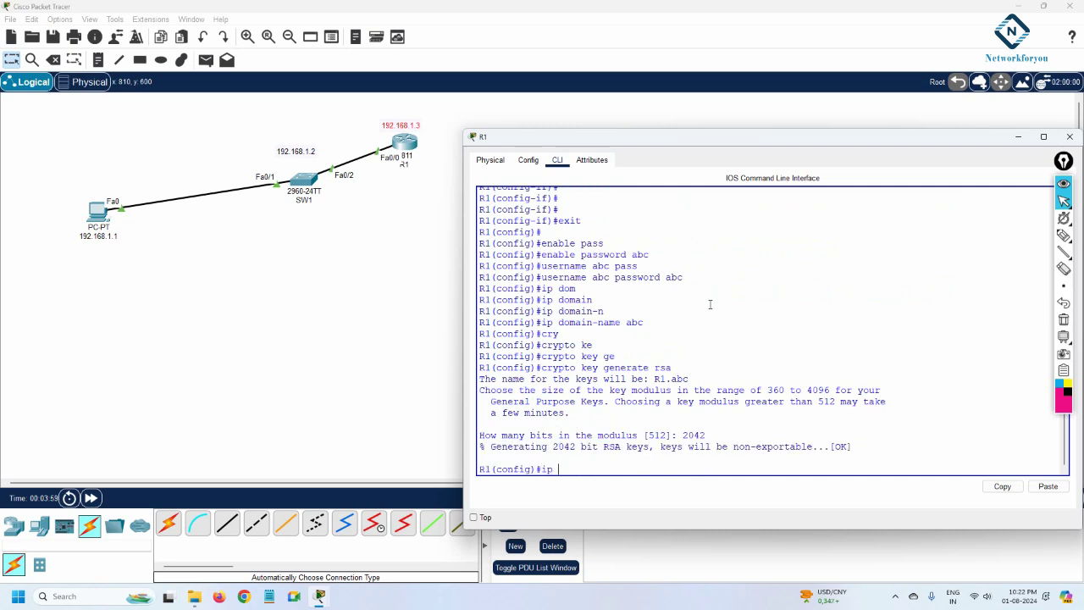
text(ip ssh version 2)
key(Return)
key(Return)
key(Return)
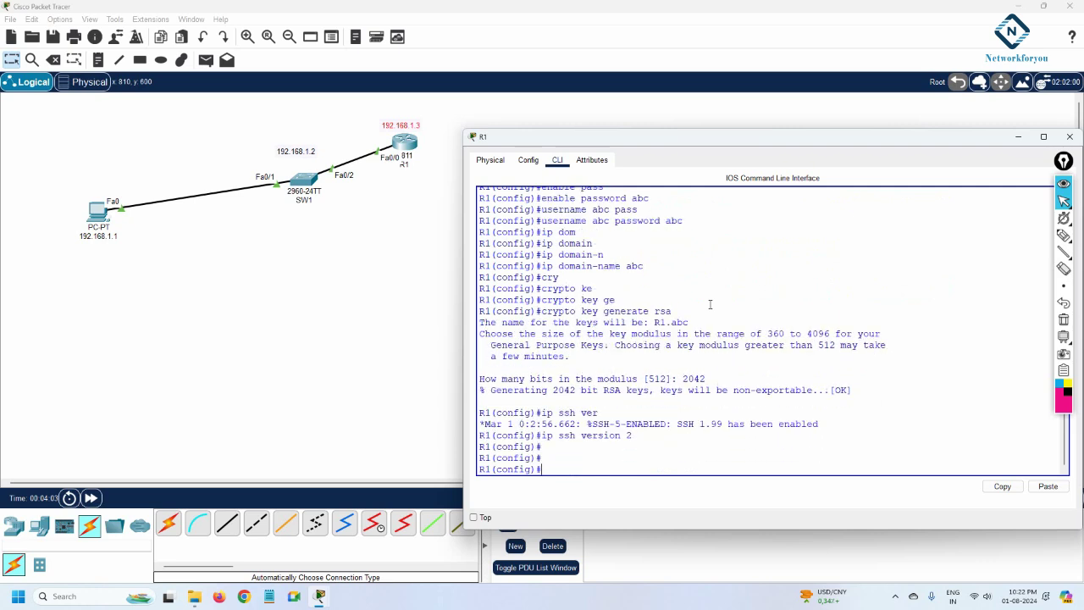
Configure line vty 0 4 to accept only SSH with transport input ssh
text(line vty 0 4)
key(Return)
text(line)#lo)
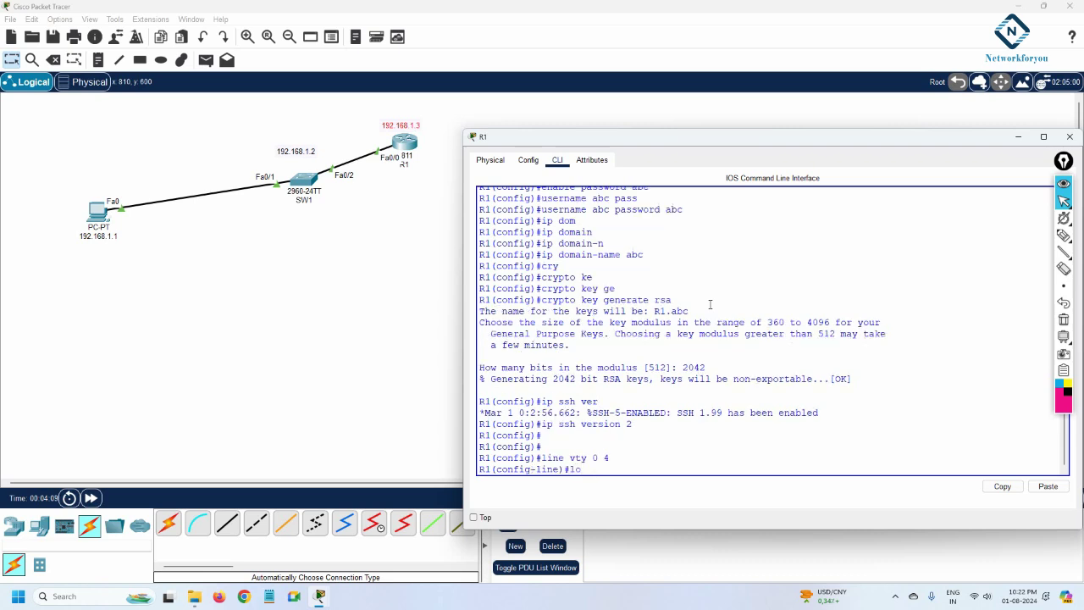
key(BackSpace)
key(BackSpace)
text(tr)
key(Tab)
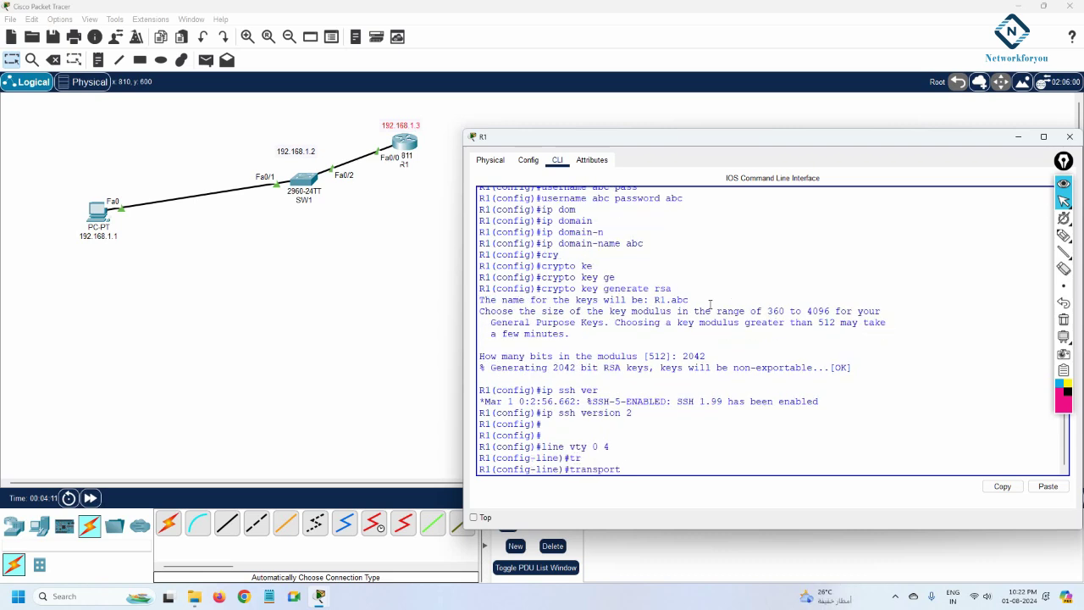
text(in)
key(Tab)
text(ssh)
key(Return)
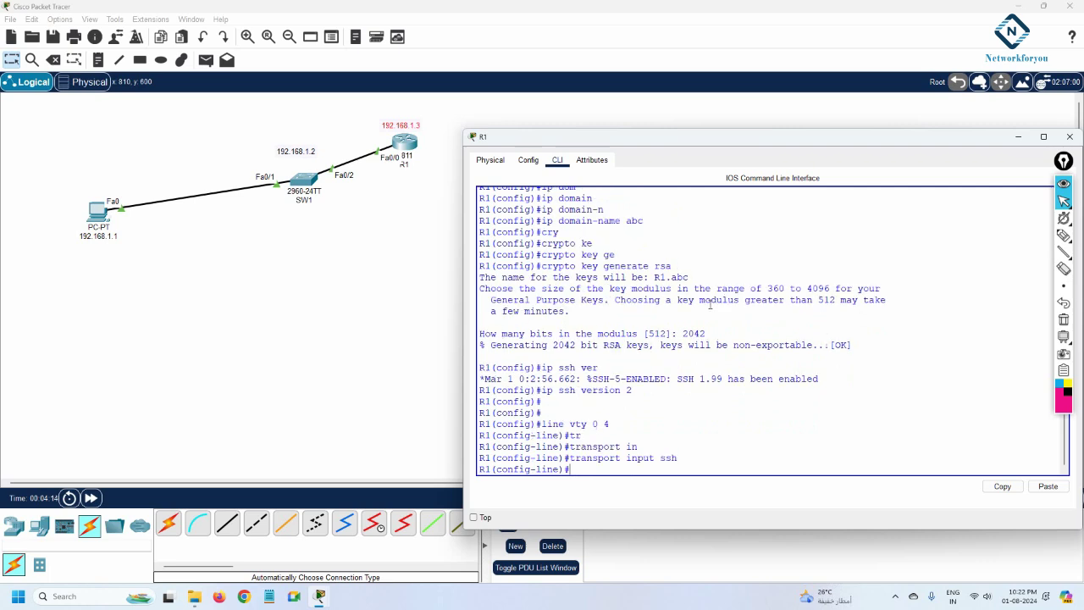
Require local user logins on the vty lines with login local
text(line)#login loc)
key(Tab)
key(Return)
key(Return)
key(Return)
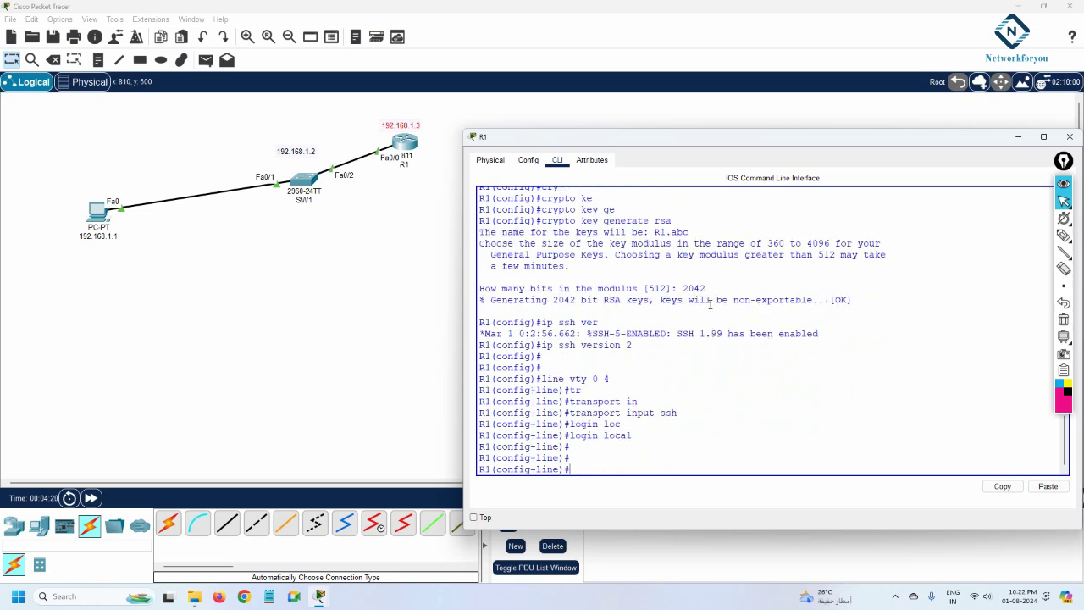
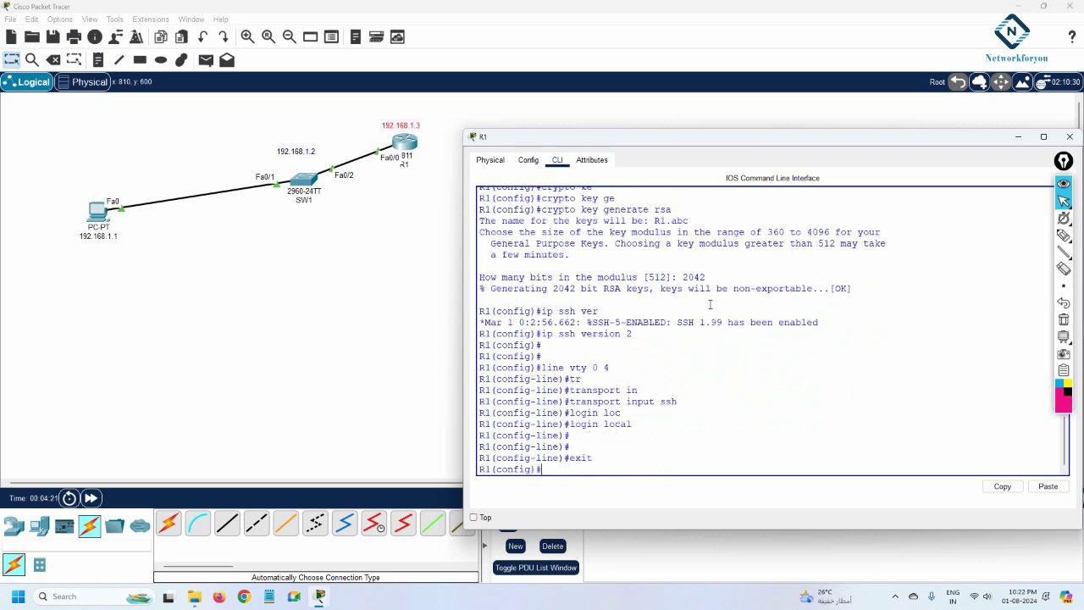
Exit back to privileged mode, save R1's configuration with wr, and bring up SW1's window
text(exit)
key(Return)
key(Return)
text(wr)
key(Return)
key(Return)
key(Return)
key(Return)
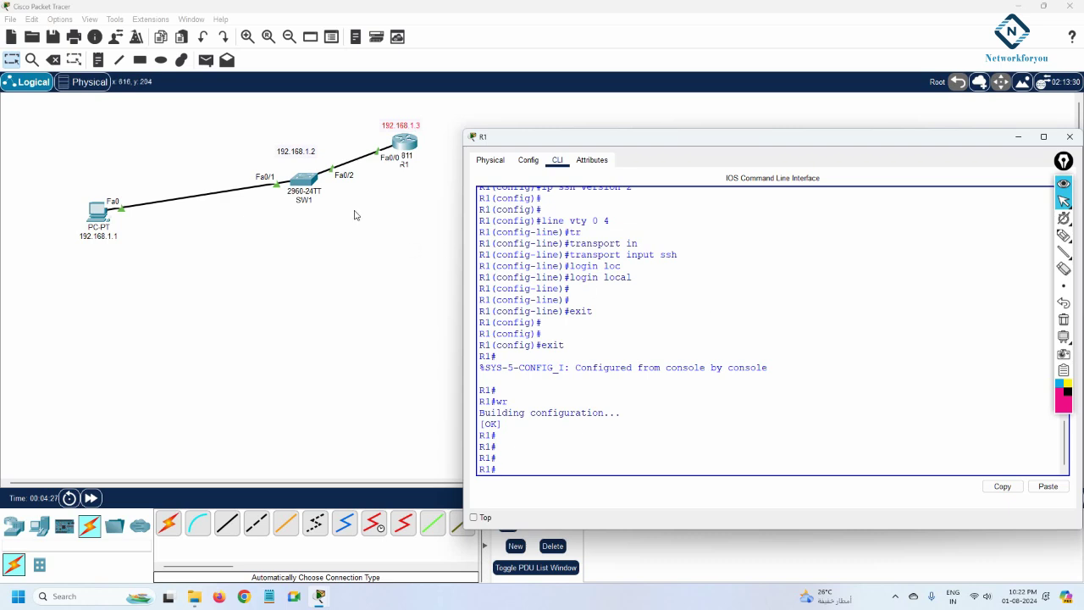
click(298, 182)
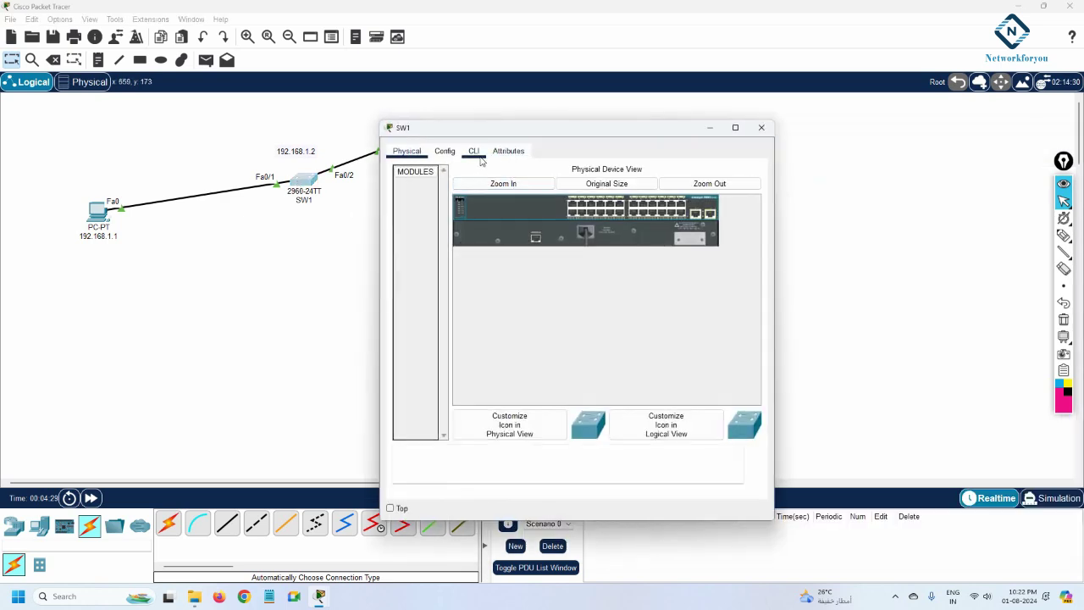
Open SW1's CLI, enlarge and reposition its window, and enter config mode via en and config t
click(473, 151)
drag(773, 233, 963, 233)
drag(567, 133, 680, 133)
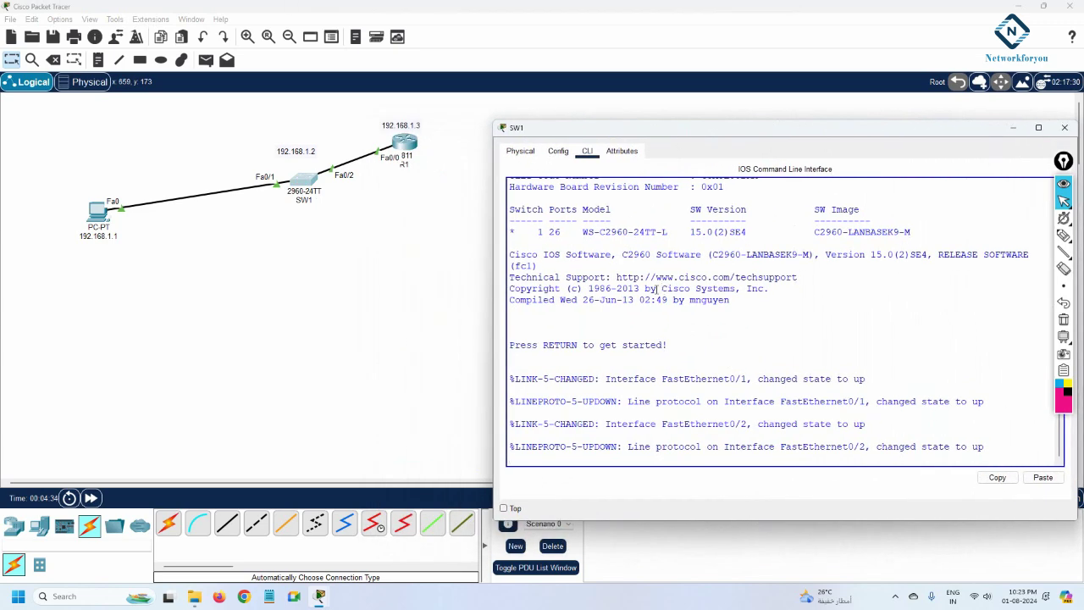
key(Return)
key(Return)
key(Return)
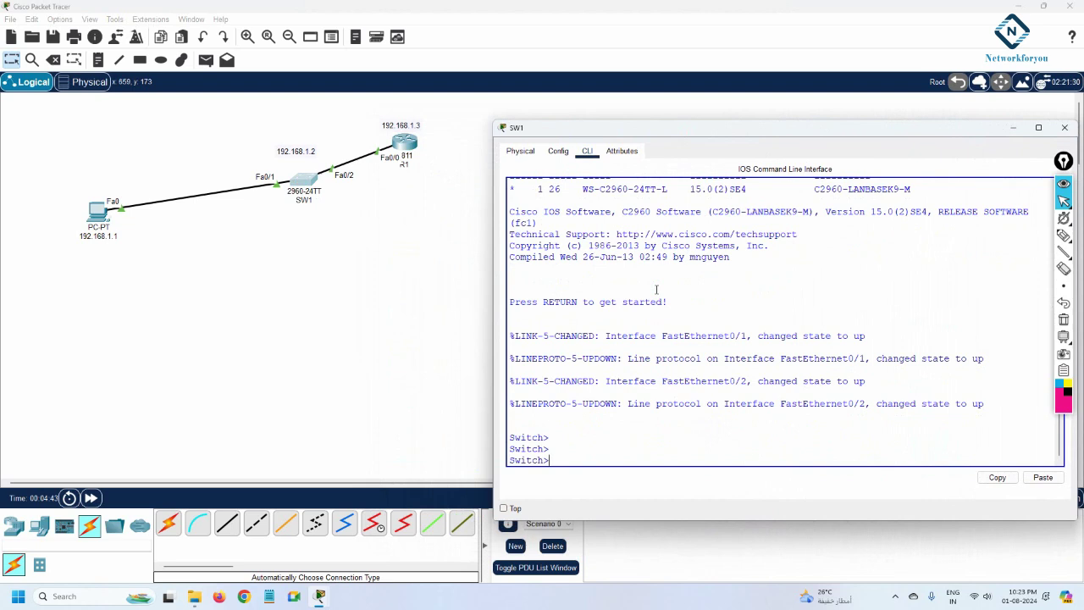
text(en)
key(Return)
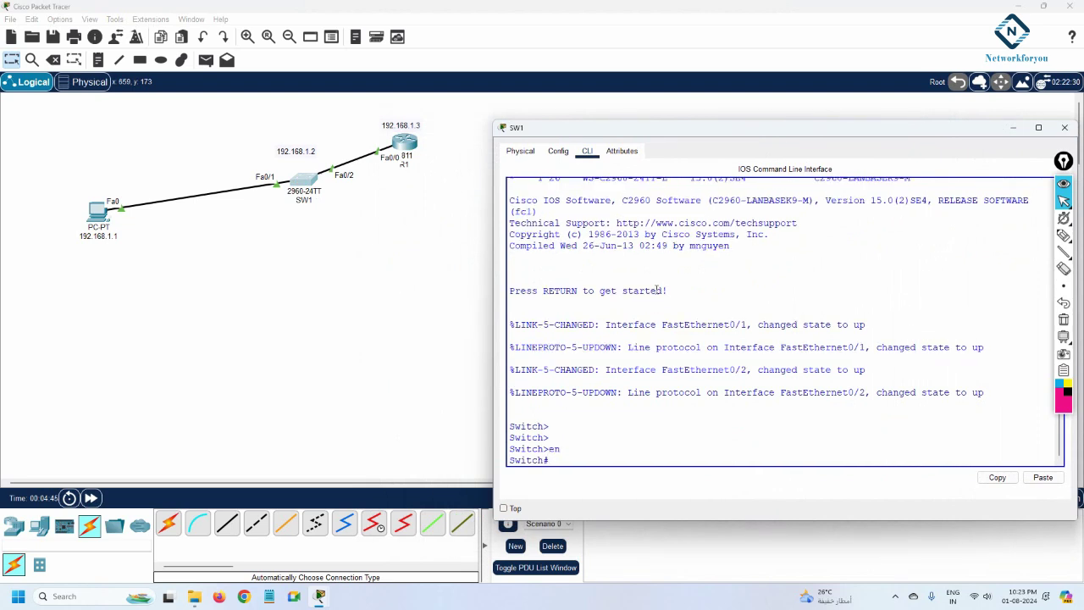
text(config t)
key(Return)
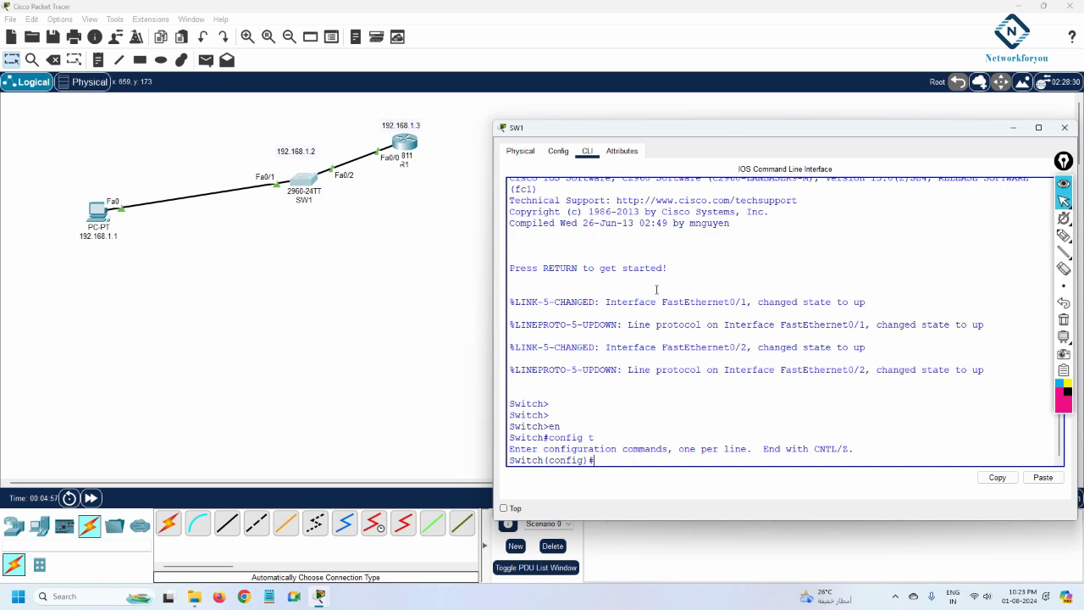
Under interface vlan 1, assign 192.168.1.2 255.255.255.0, issue no shutdown, and exit
text(int vlan 1)
key(Return)
drag(608, 459, 588, 459)
click(616, 460)
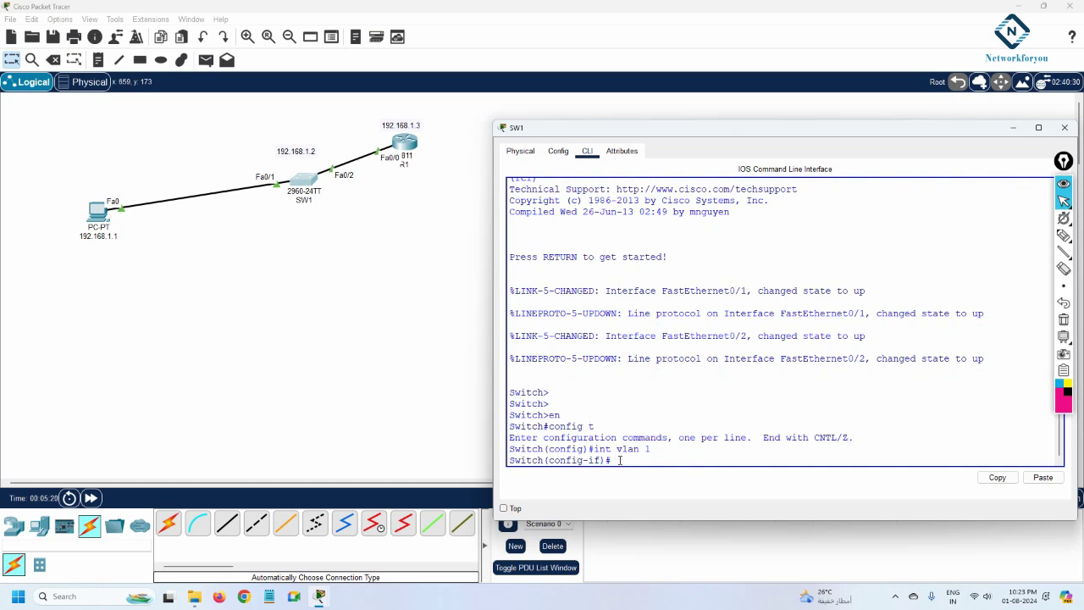
text(ip add 19)
text(2.168.1.2 255.255.255.0)
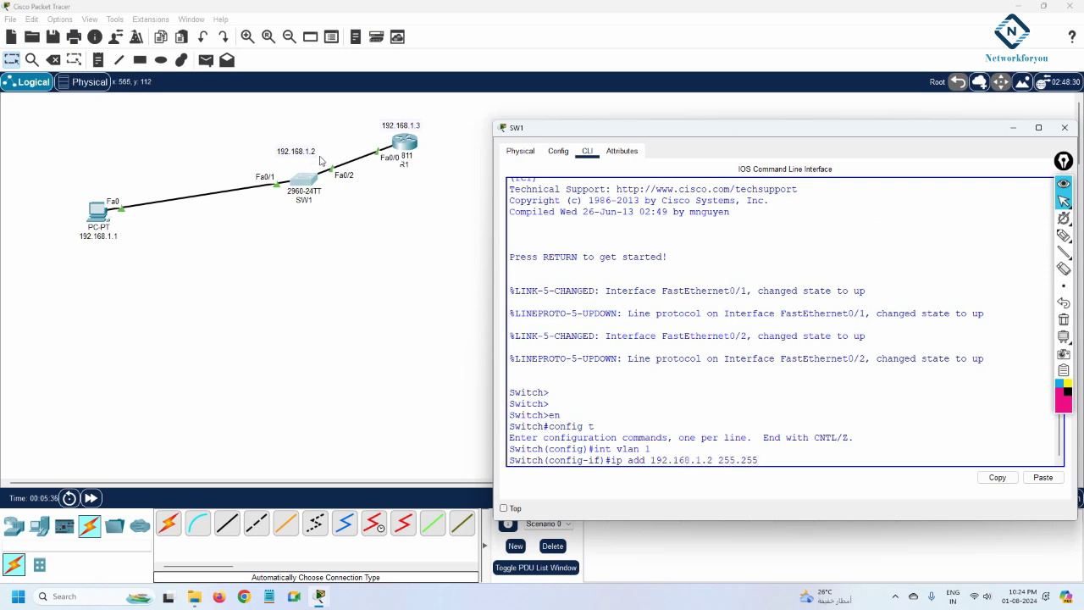
key(Return)
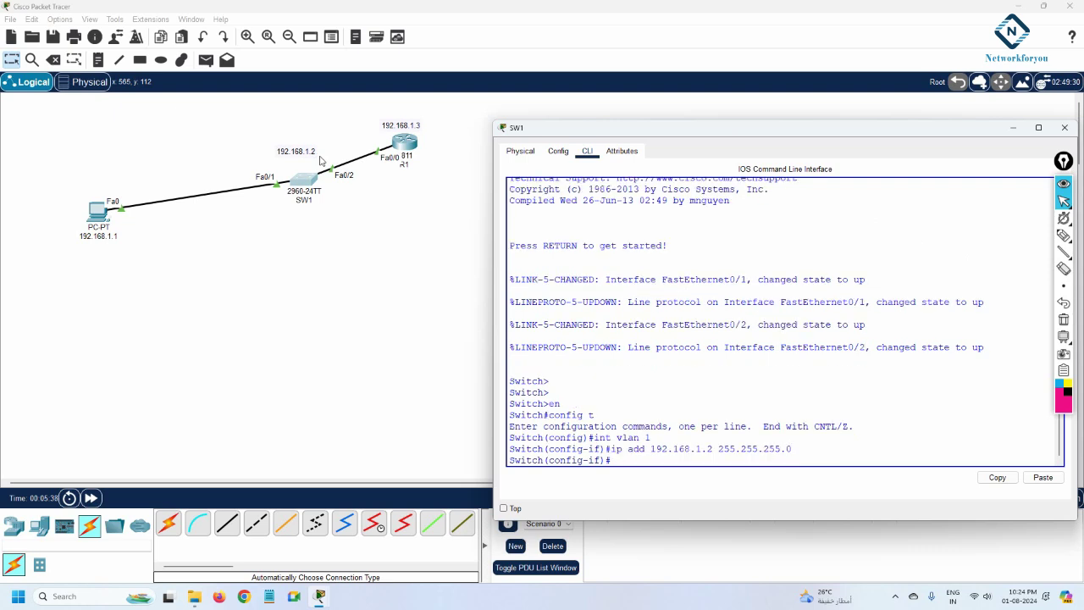
text(no sh)
key(Return)
key(Return)
key(Return)
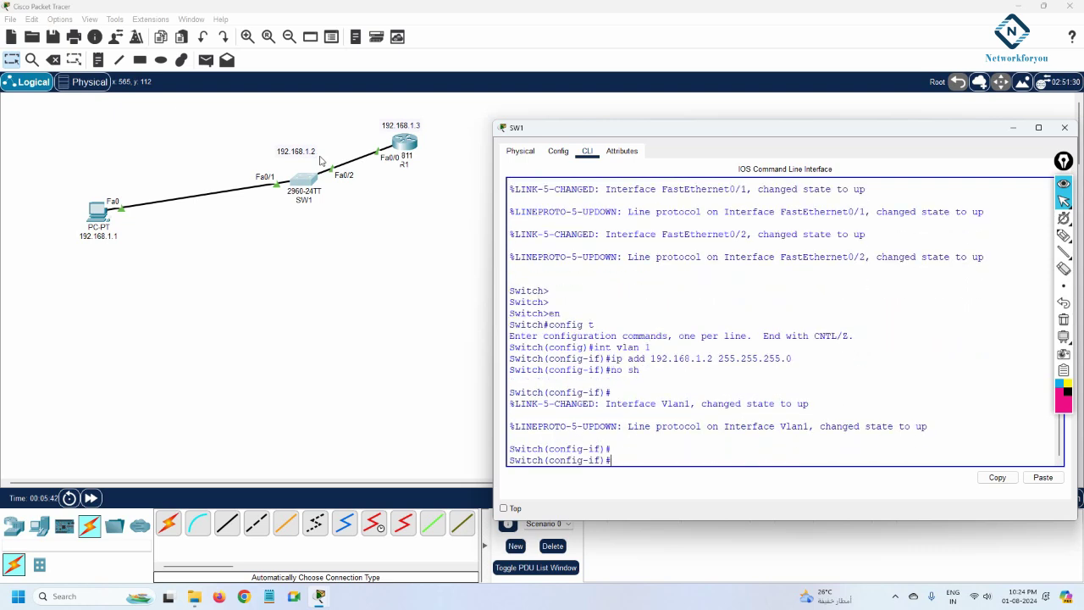
text(exit)
key(Return)
key(Return)
key(Return)
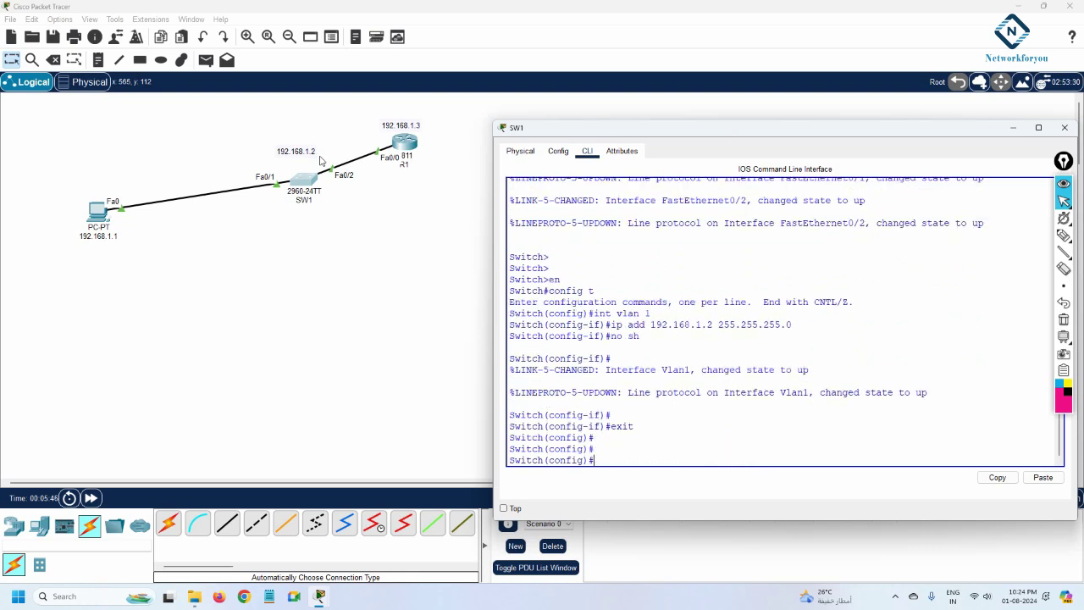
Set SW1's enable password and create a local user account with its password
text(enable pas)
key(Tab)
text(ab)
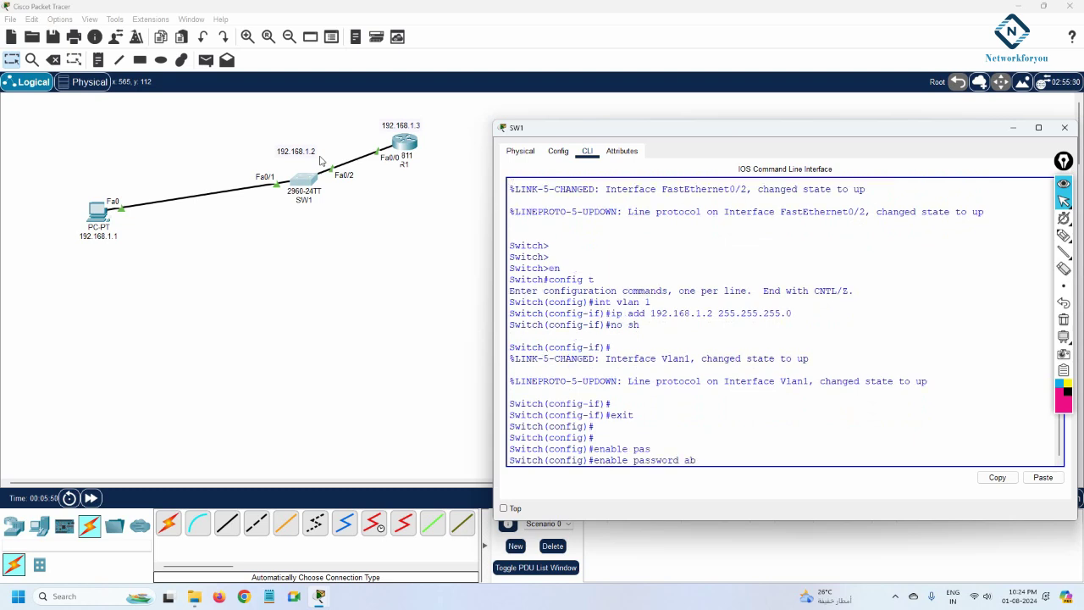
text(c)
key(Return)
text(username abc p)
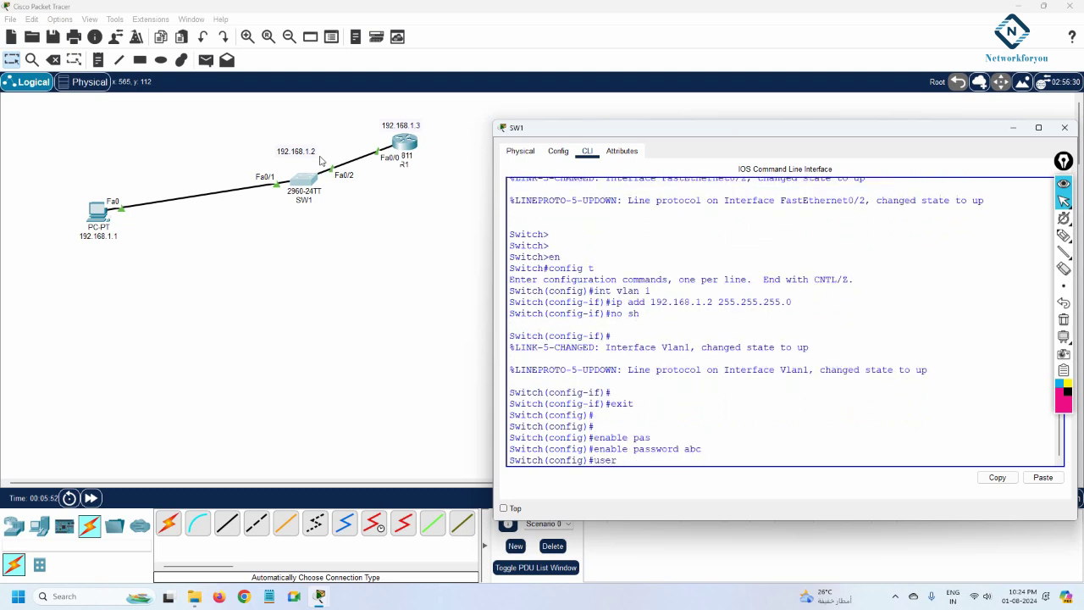
key(Tab)
text(abc p)
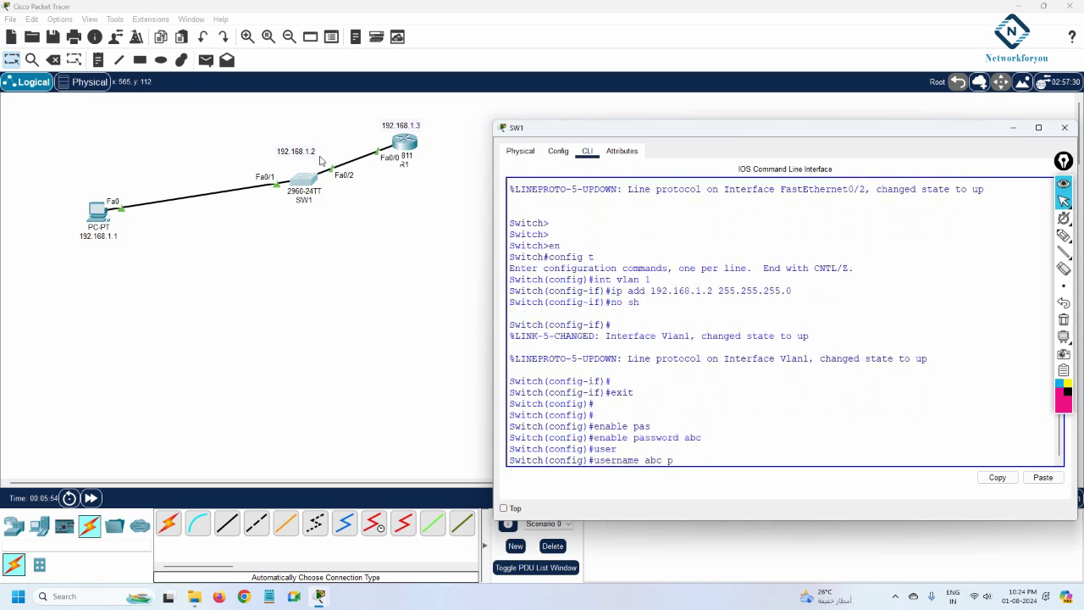
text(a)
key(Tab)
text(abc)
key(Return)
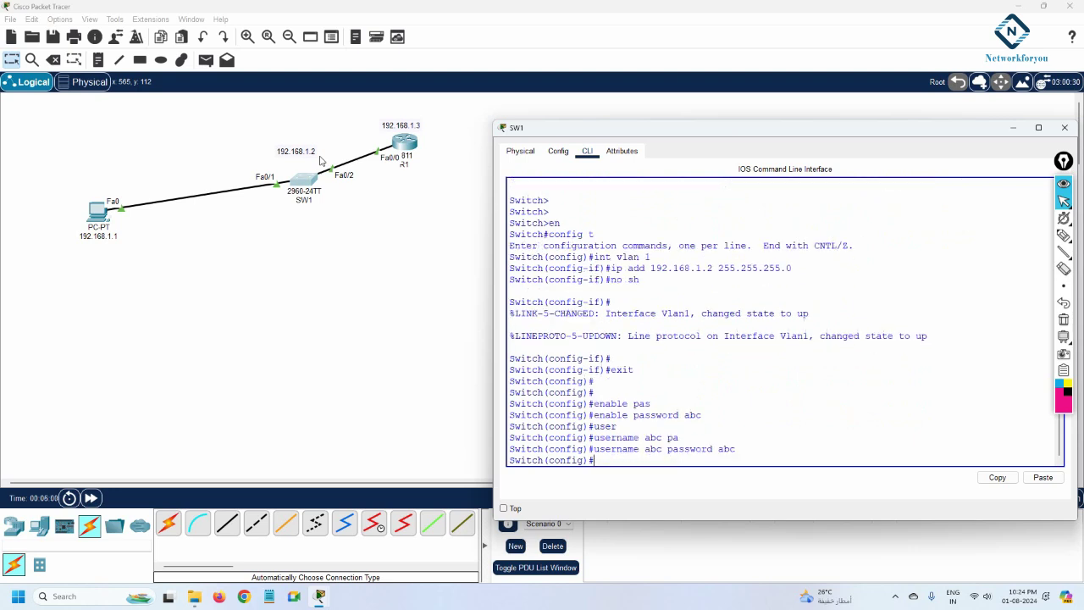
Attempt crypto key generate rsa, which fails without a domain name and hostname
text(cry)
key(Tab)
text(ke)
key(Tab)
text(g)
key(Tab)
text(rsa)
key(Return)
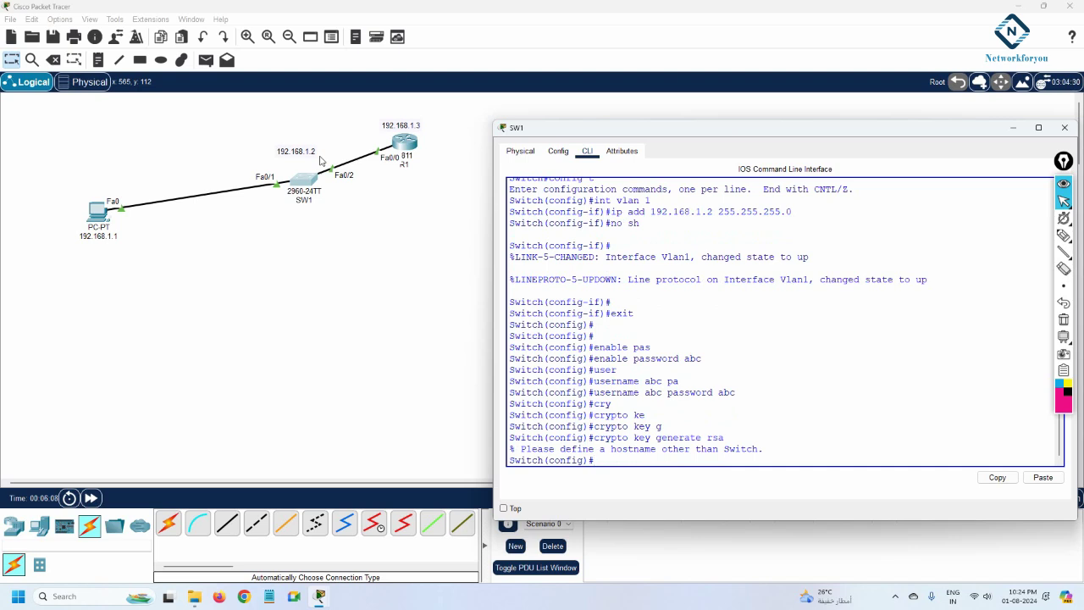
Change the switch hostname to SW1
text(host)
key(Tab)
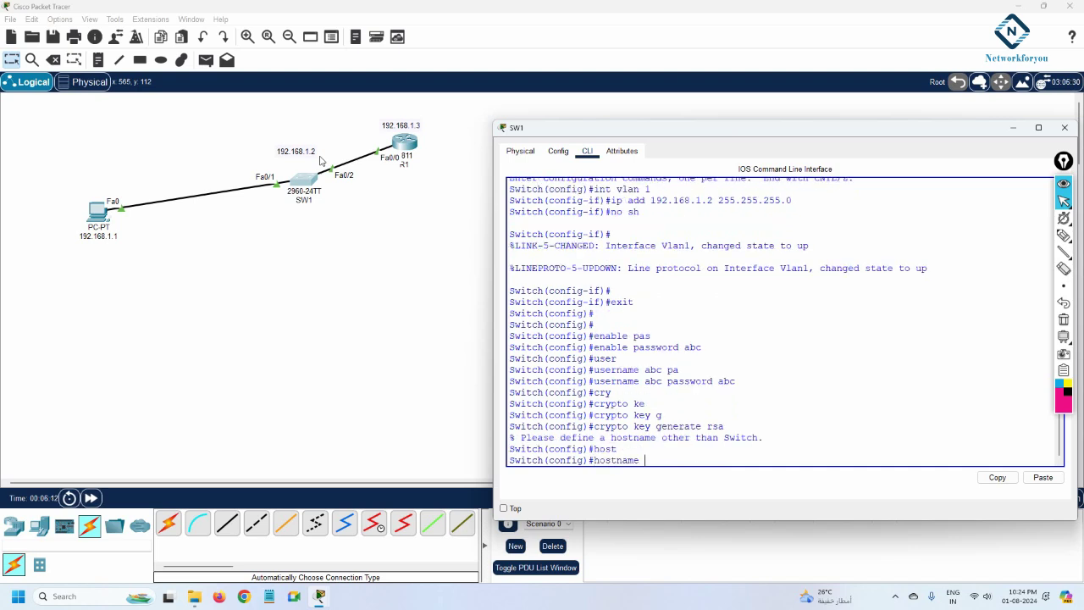
text(SW1)
key(Return)
key(Return)
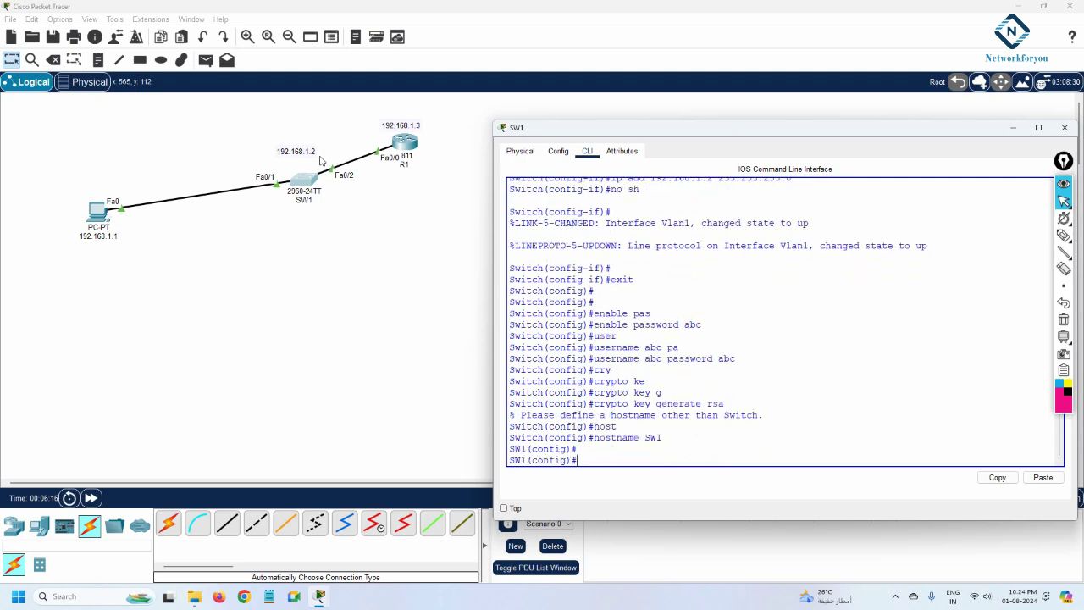
Retry RSA key generation, then set the IP domain name to abc
key(Up)
key(Up)
key(Up)
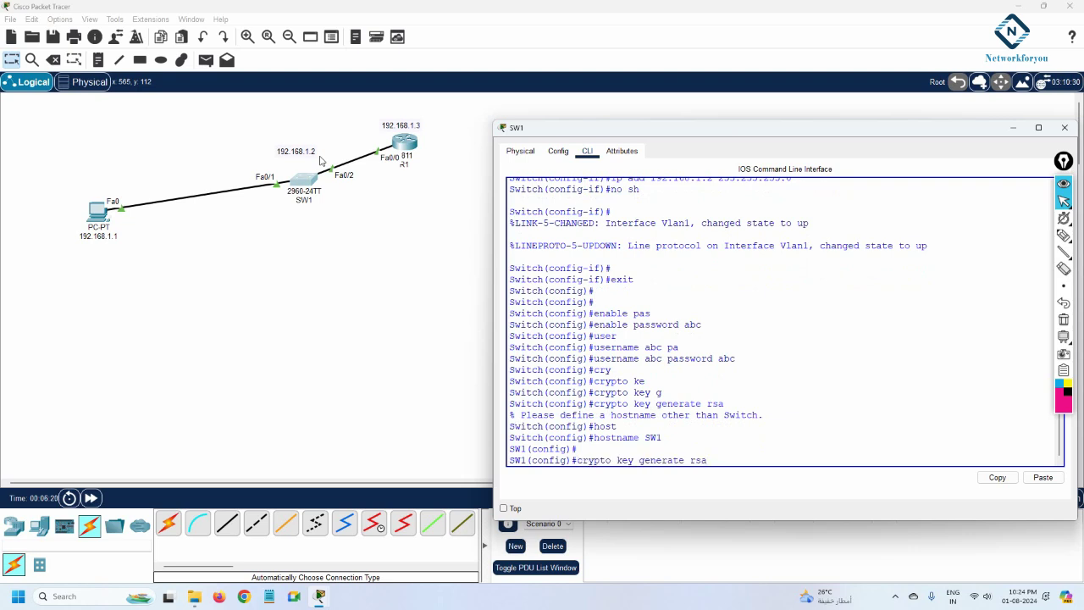
key(Return)
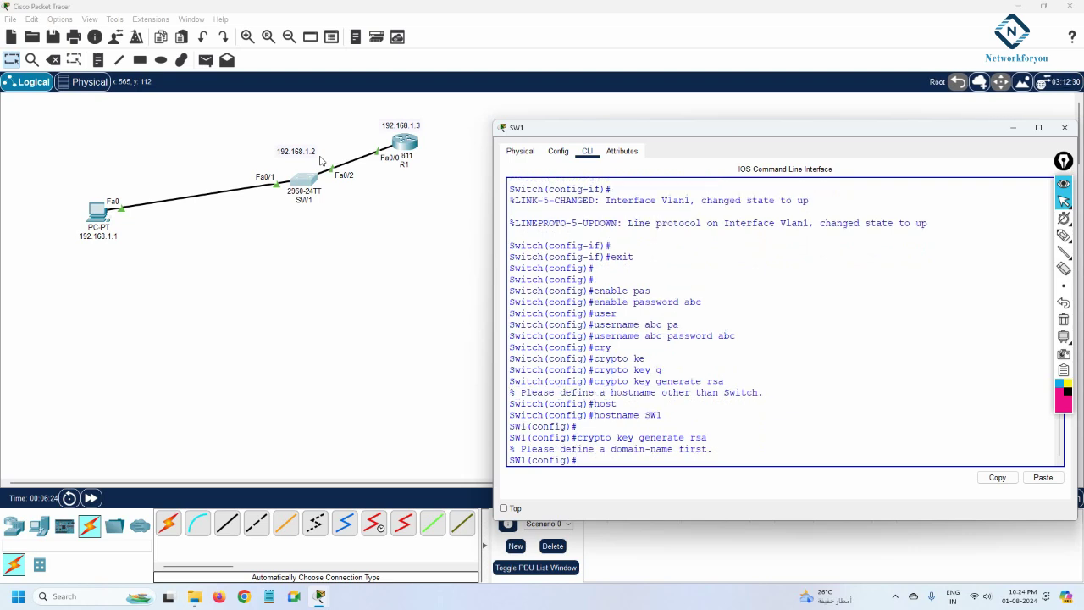
text(ip domain-name abc)
key(Return)
Generate RSA keys with a 2040-bit modulus
key(Up)
key(Up)
key(Return)
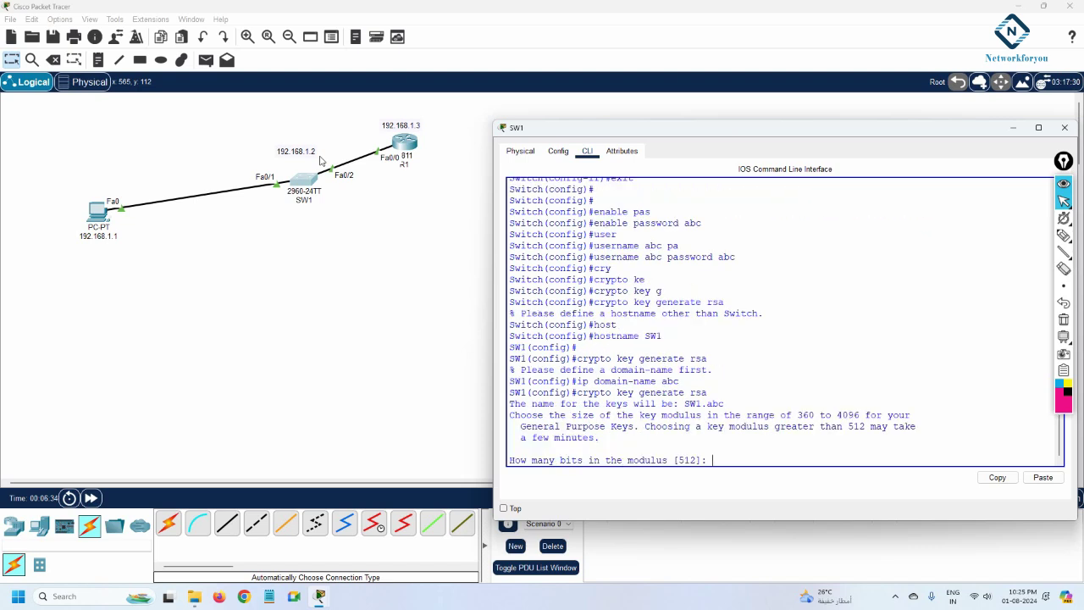
text(2040)
key(Return)
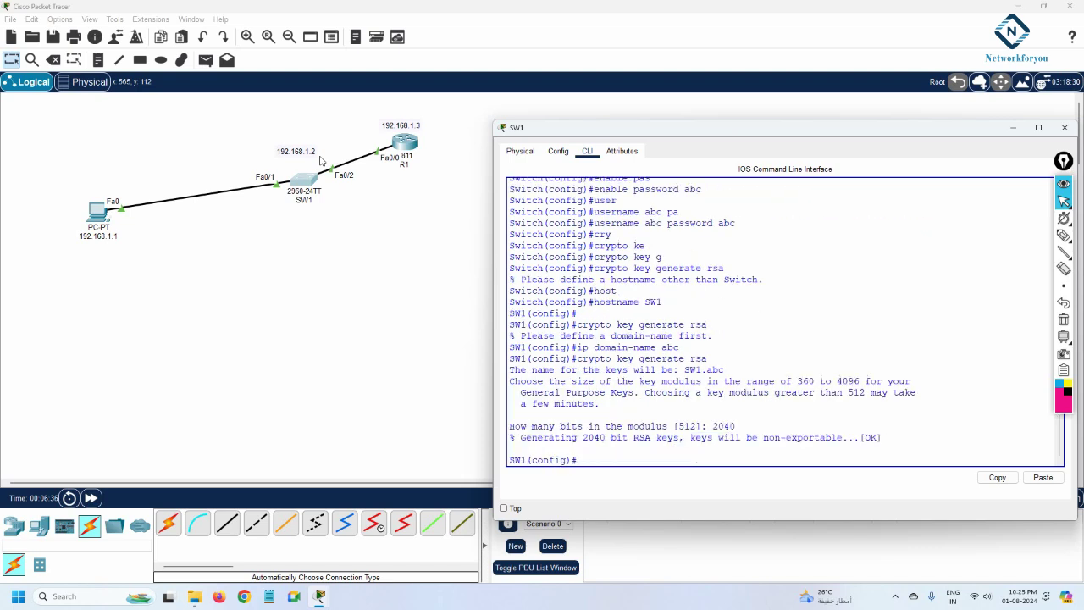
Enable SSH version 2 and begin the line vty 0 4 command
text(ip ssh ver)
key(Tab)
text(2)
key(Return)
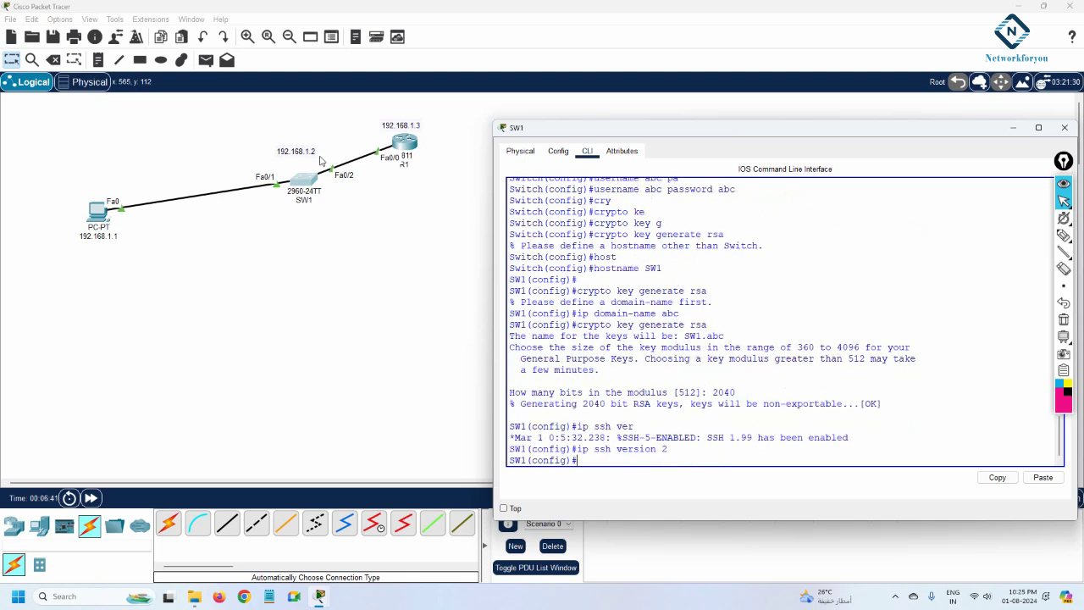
text(line vty 0 4)
On vty lines 0 4, require login local and allow only SSH transport input
key(Return)
text(l)
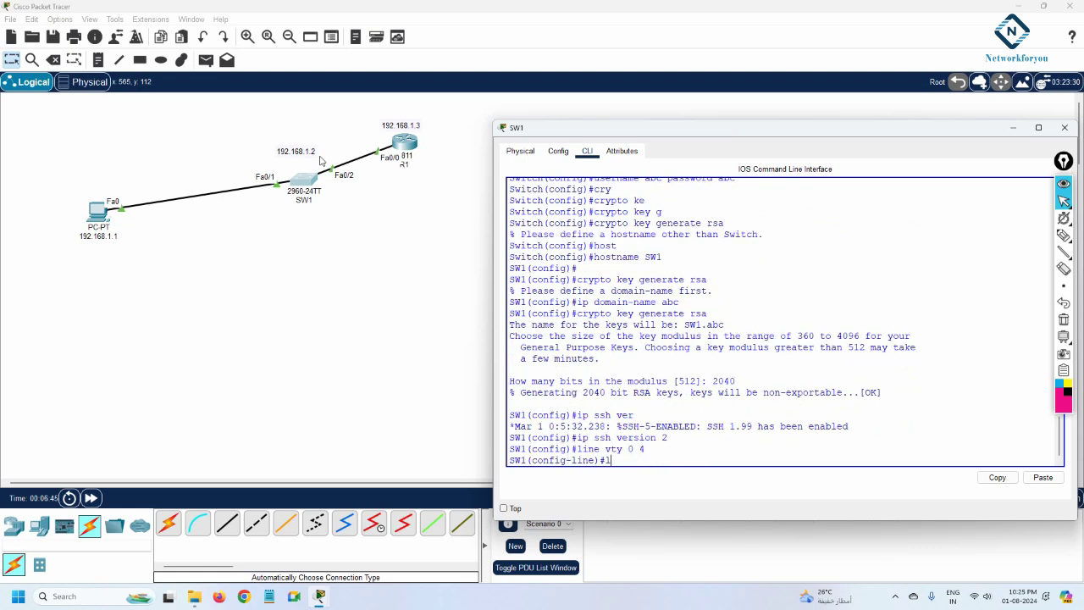
text(ogin loc)
key(Tab)
key(Return)
text(tr)
key(Tab)
text(in)
key(Tab)
text(ssh)
key(Return)
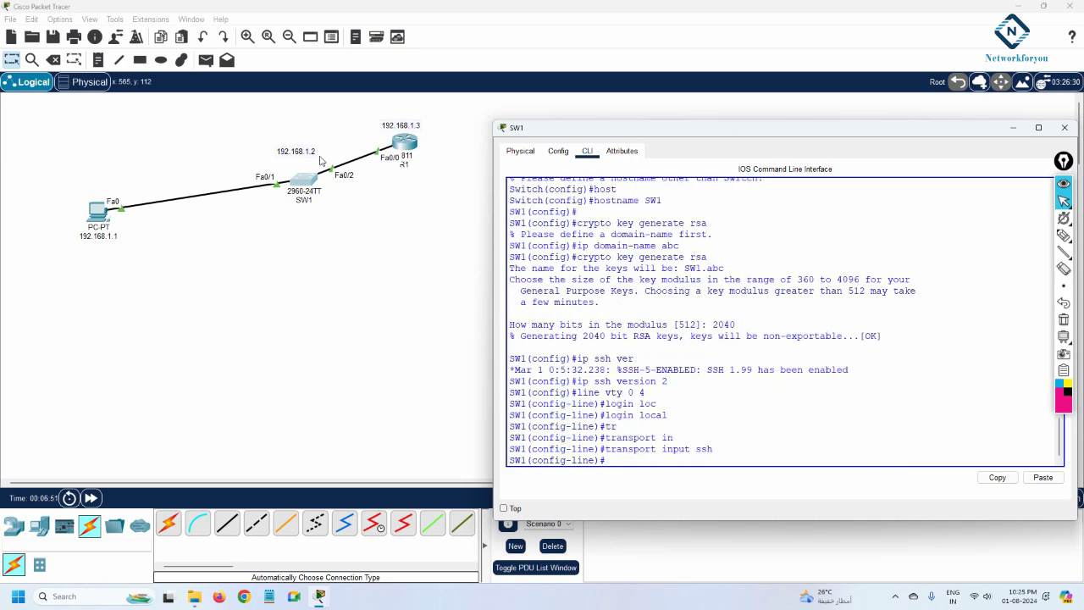
Save SW1's configuration with do wr, exit to privileged mode, and wr again
text(do wr)
key(Return)
key(Return)
key(Return)
text(exit)
key(Return)
key(Return)
key(Return)
text(exi)
key(Return)
key(Return)
key(Return)
text(wr)
key(Return)
key(Return)
key(Return)
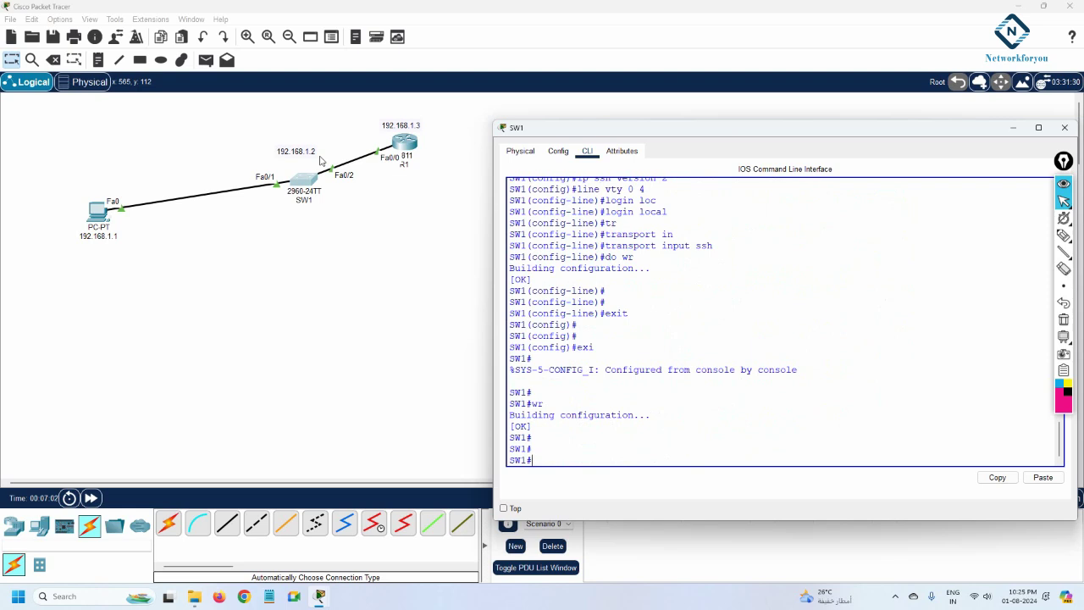
click(97, 214)
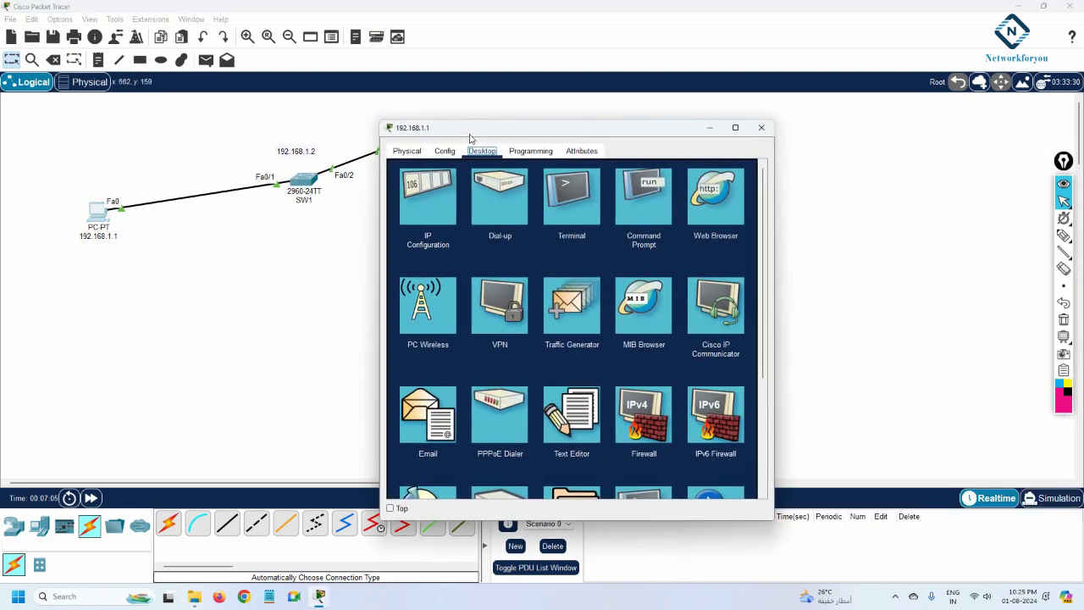
From the PC's Command Prompt, SSH to R1 at 192.168.1.3 as the local user
drag(470, 135, 525, 210)
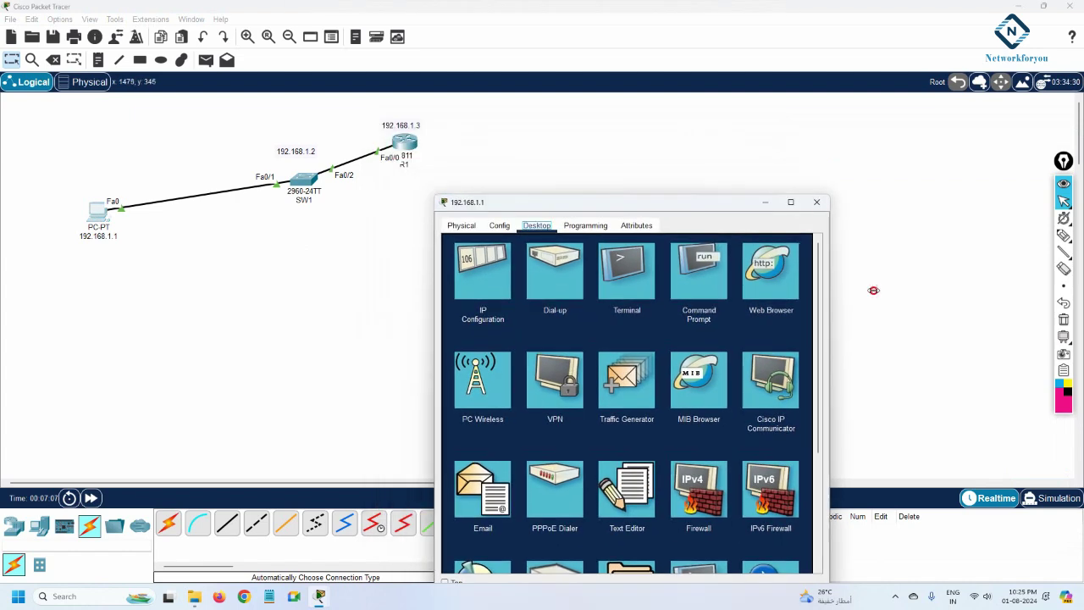
click(759, 267)
drag(715, 212, 766, 139)
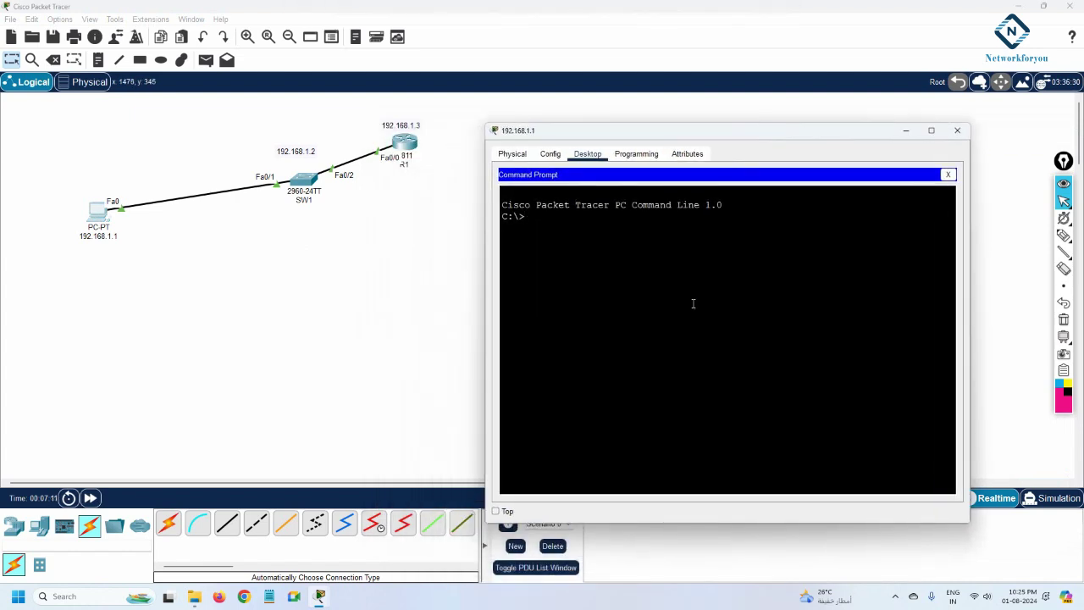
text(en)
key(Return)
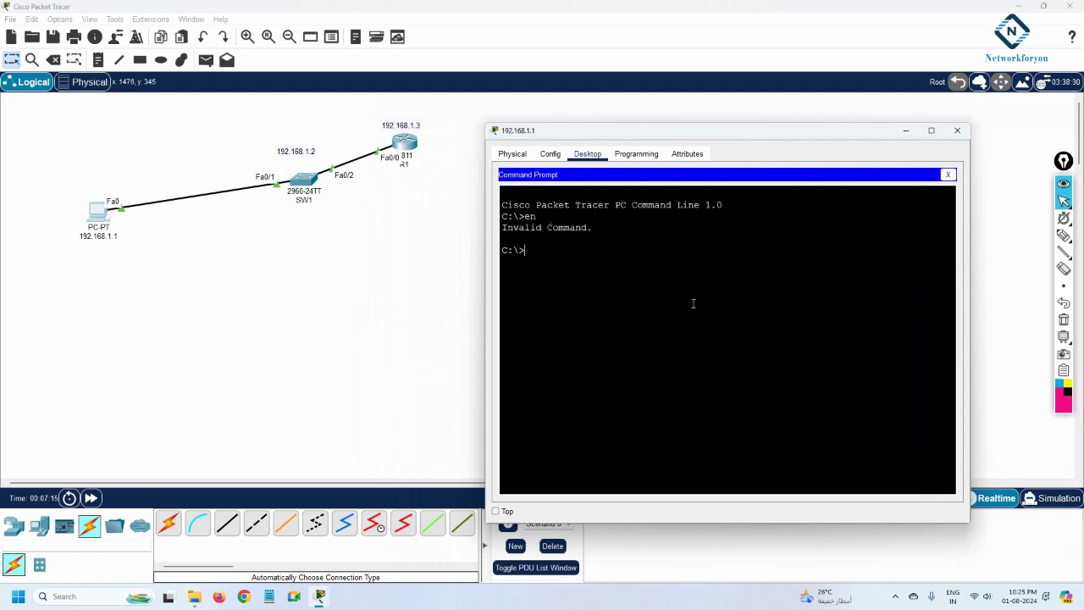
text(ssh -l abc 192.168.1.3)
key(Return)
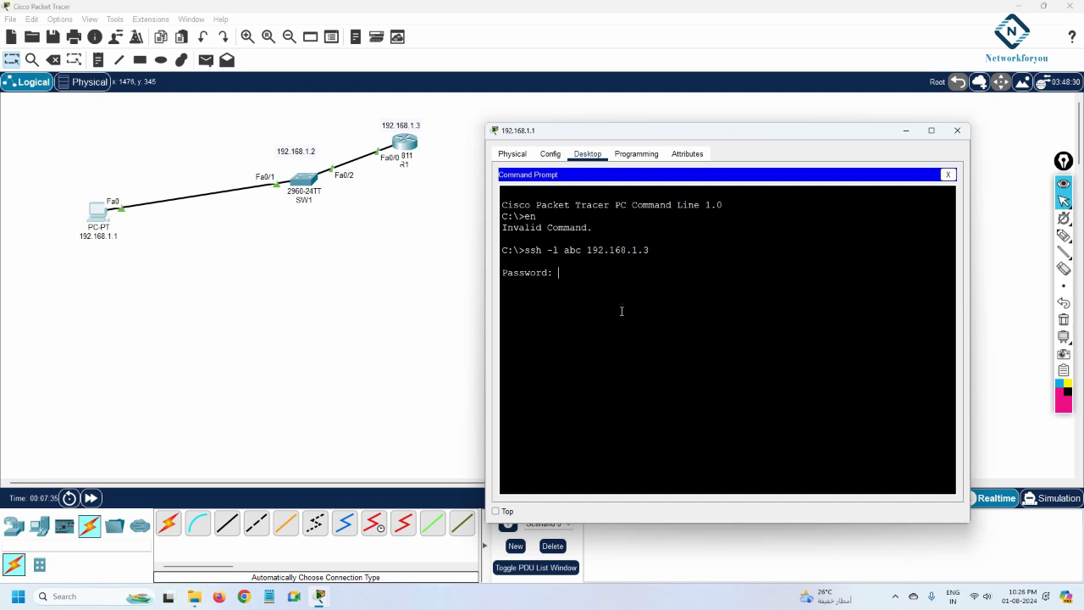
Check R1's configured username and password line, then go back to the PC prompt
click(404, 142)
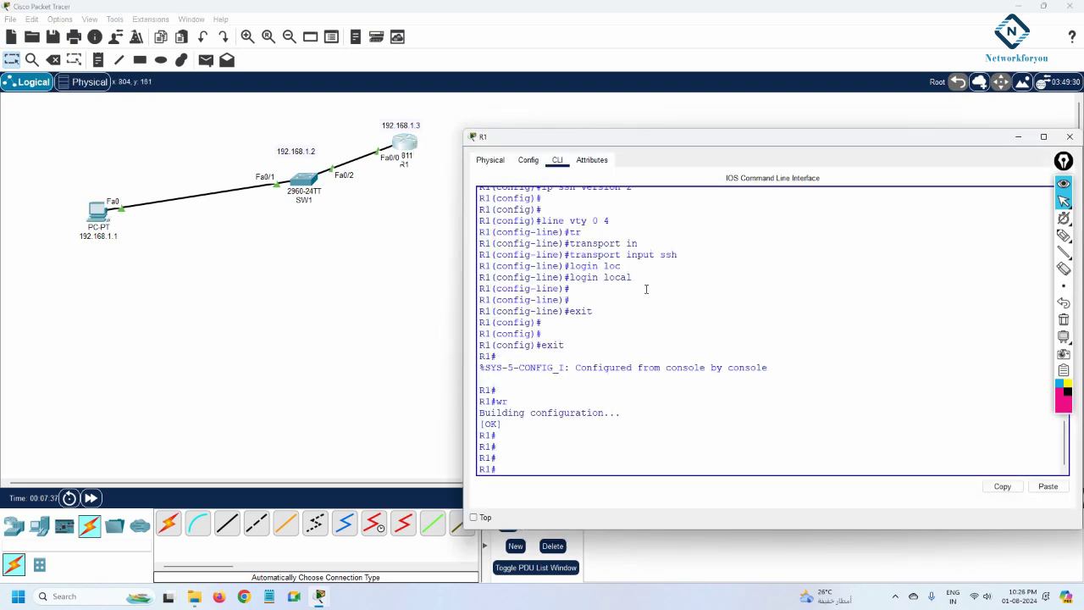
scroll(646, 288, up, 5)
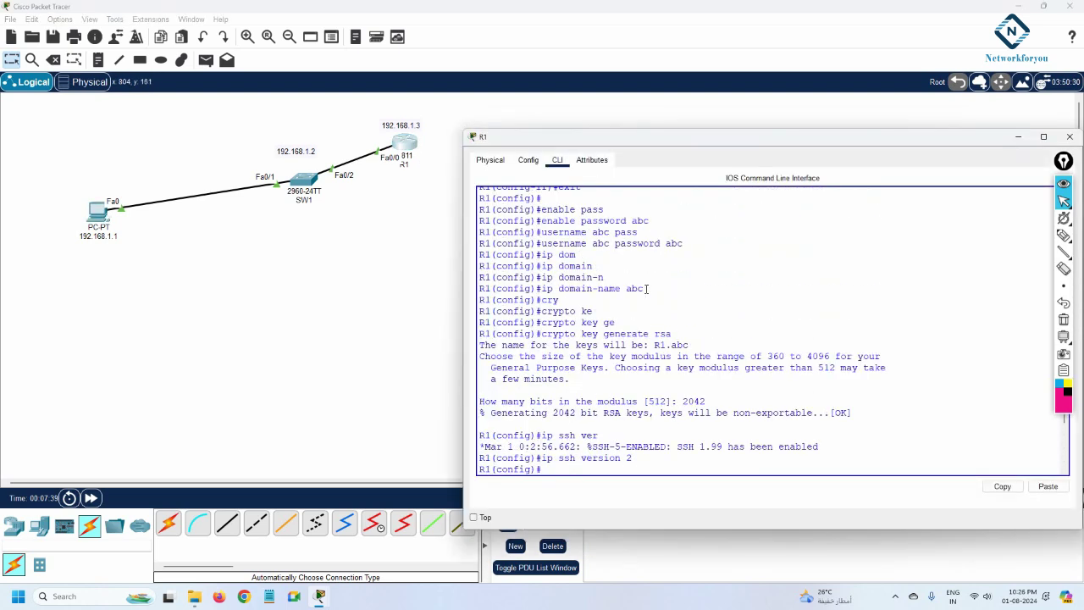
drag(685, 243, 541, 242)
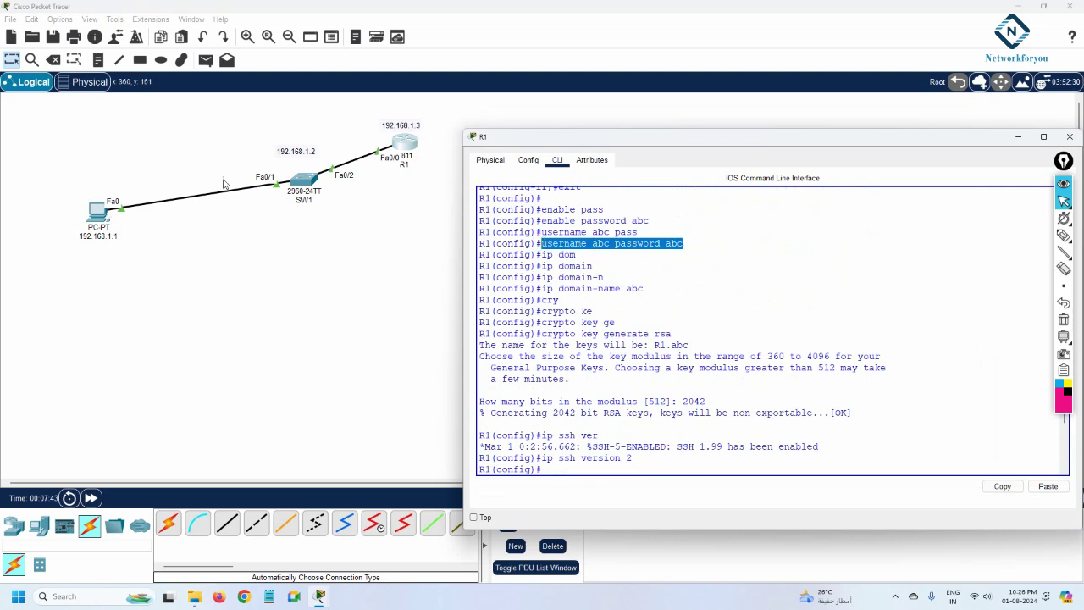
click(98, 212)
double_click(575, 250)
Log in to R1 with the SSH password, enter privileged mode, and run show running-config
click(567, 272)
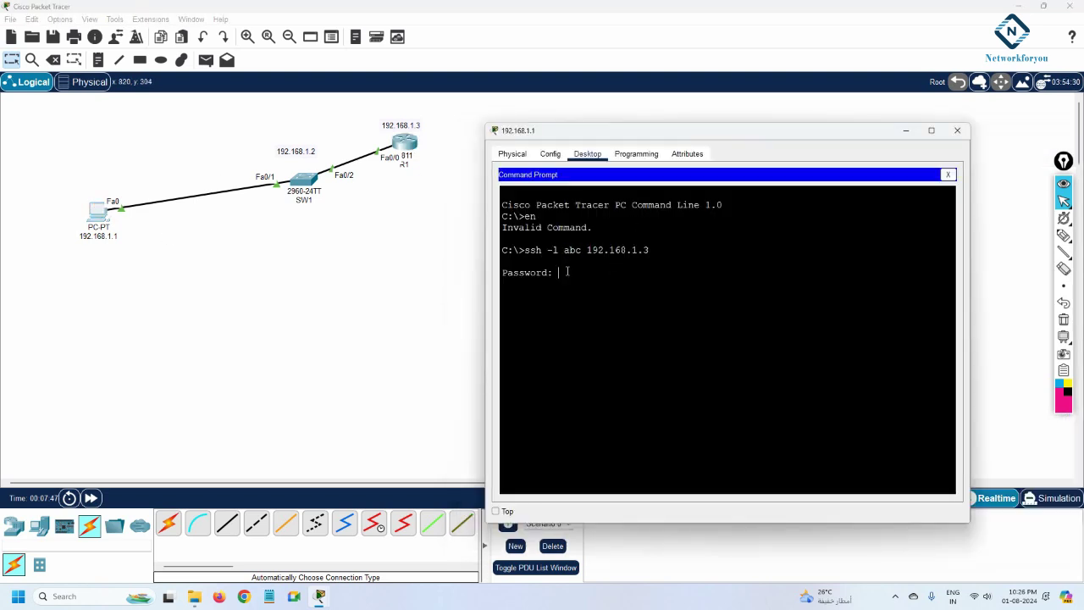
key(Return)
key(Return)
key(Return)
key(Return)
text(en)
key(Return)
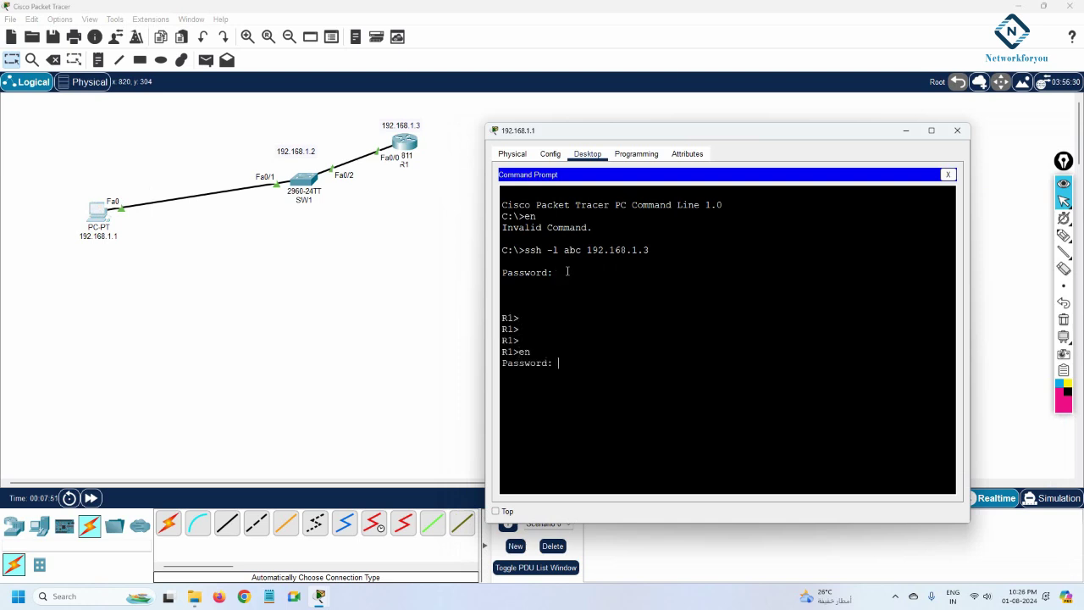
key(Return)
key(Return)
key(Return)
key(Return)
text(sh run)
key(Return)
key(Return)
key(Return)
key(Return)
key(Return)
key(Return)
key(Return)
key(Return)
key(Return)
key(Return)
key(Return)
key(Return)
key(Return)
key(Return)
key(Return)
key(Return)
key(Return)
key(Return)
key(Return)
key(Return)
key(Return)
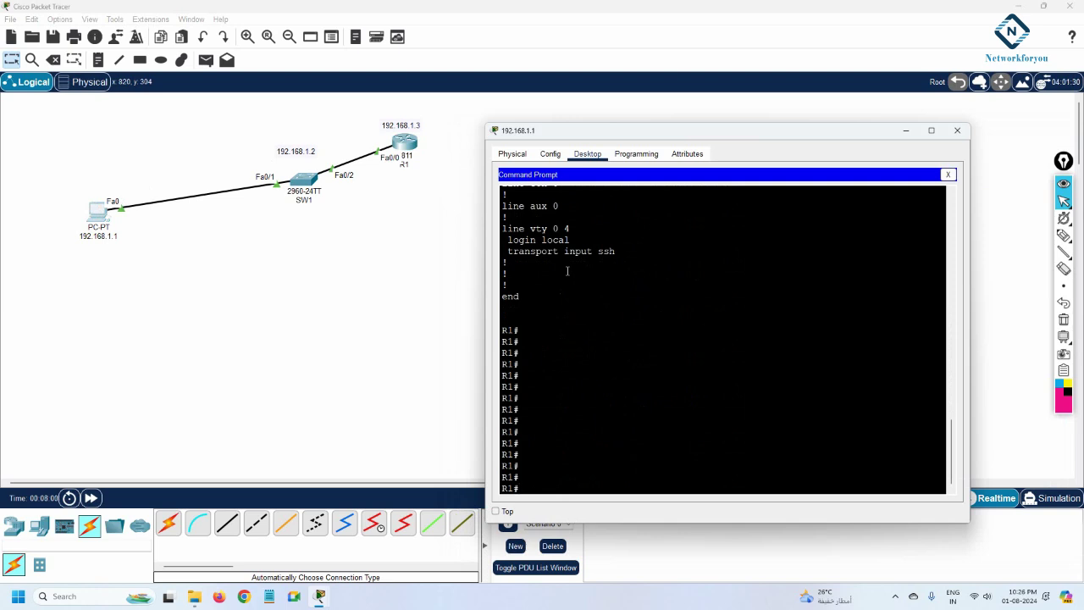
Replace a mistyped telnet with an SSH command toward SW1 at 192.168.1.2
text(ssh -l abc 192.168.1.2)
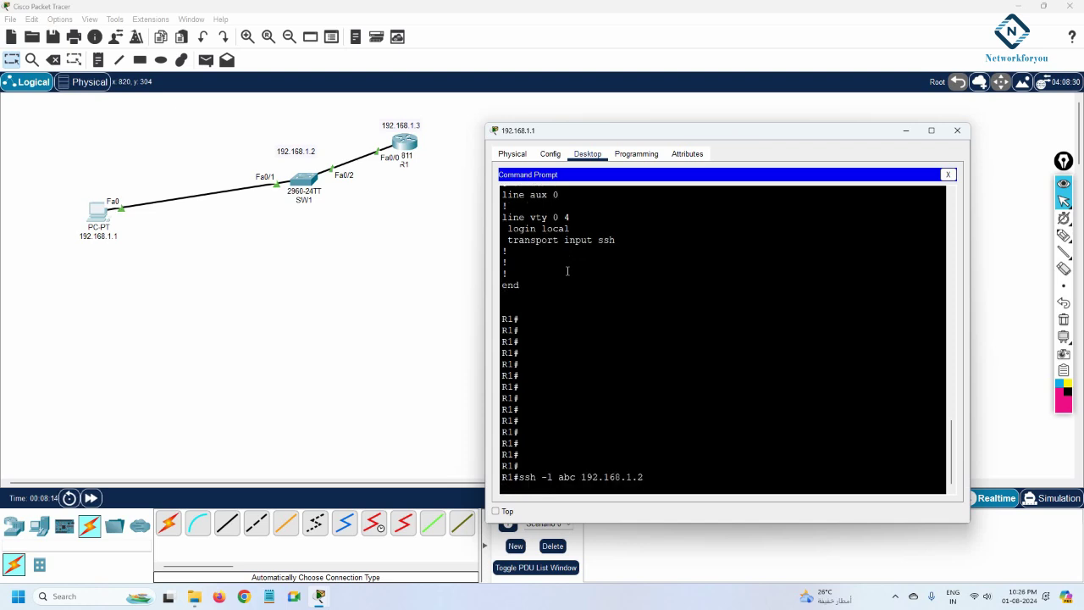
SSH from R1 into SW1, log in and enable, checking SW1's own CLI along the way
key(Return)
key(Return)
key(Return)
key(Return)
text(en)
key(Return)
key(Return)
key(Return)
key(Return)
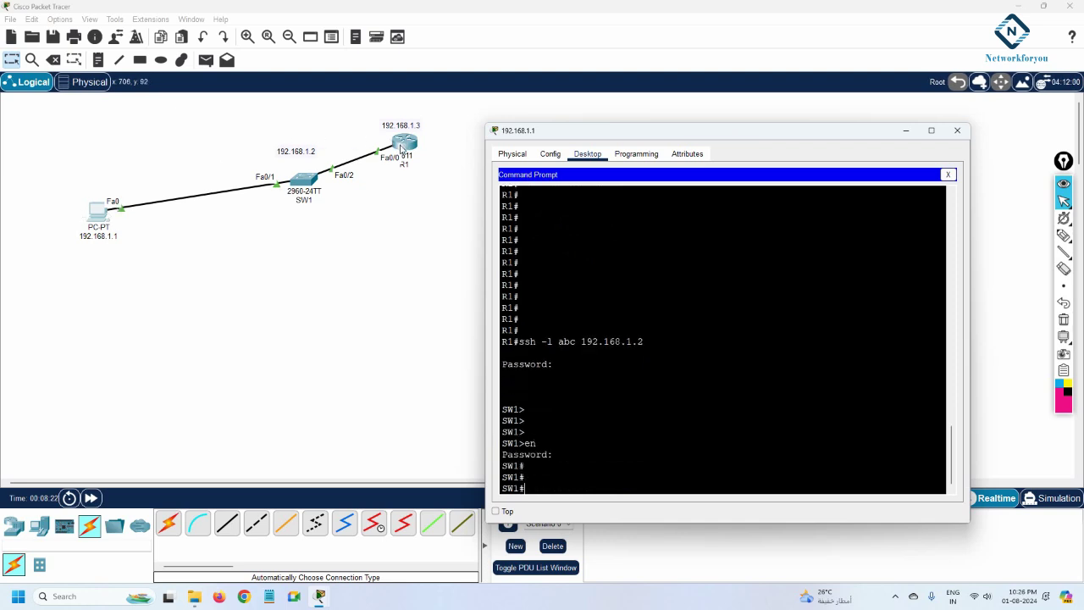
click(302, 180)
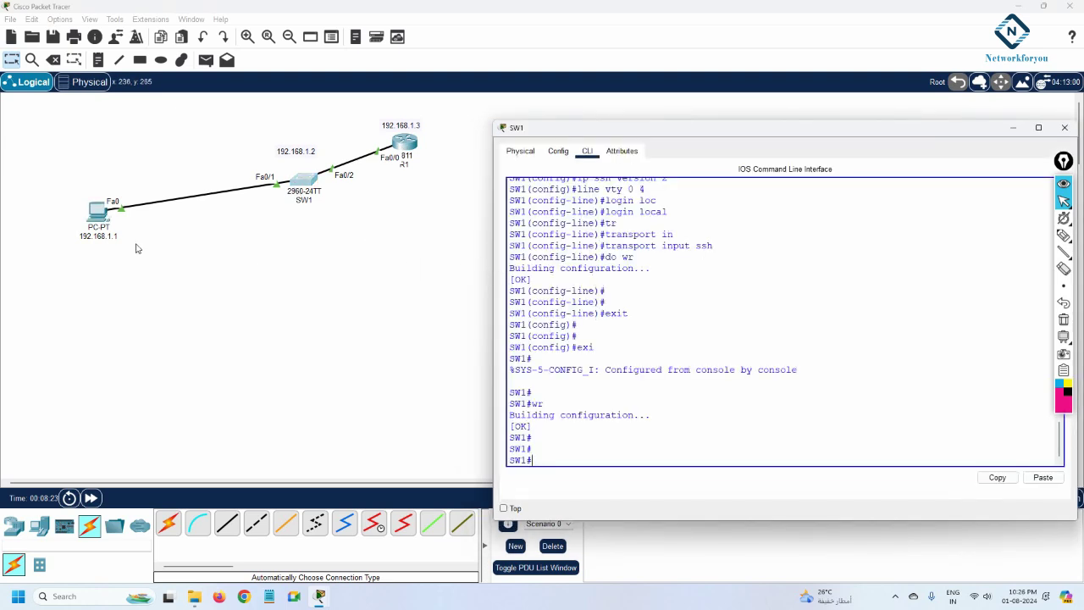
click(94, 214)
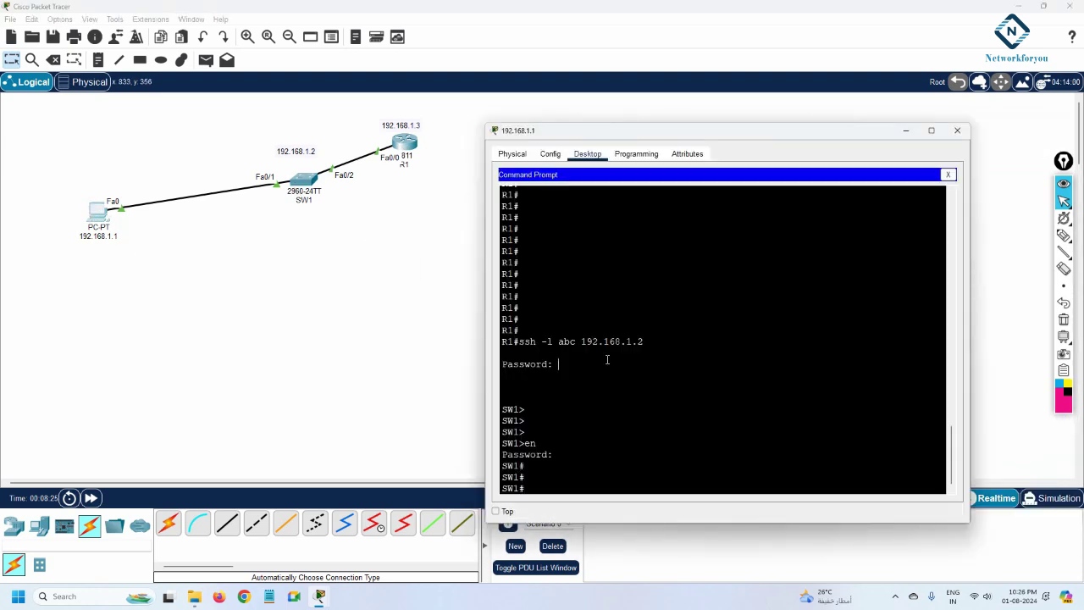
Exit the SW1 and R1 sessions, then start a direct SSH command, fixing the address's last digit
text(exit)
key(Return)
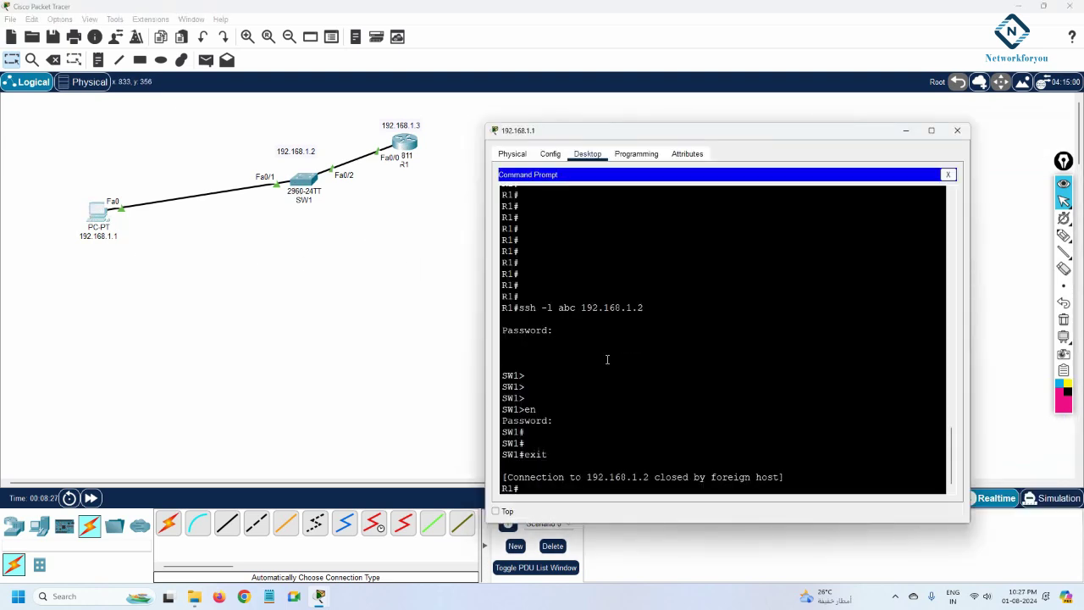
text(exit)
key(Return)
key(Return)
key(Return)
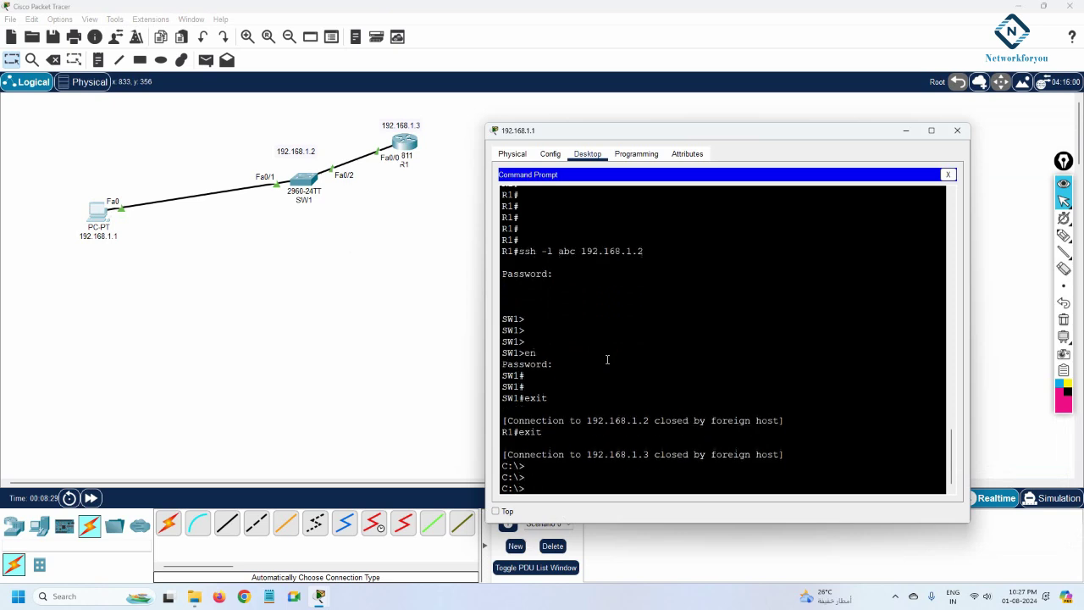
text(ssh)
text( -l)
text( abc)
text( 192.168.)
text(1.3)
key(BackSpace)
SSH directly to SW1 at 192.168.1.2, log in, and reach privileged mode with the enable password
text(2)
key(Return)
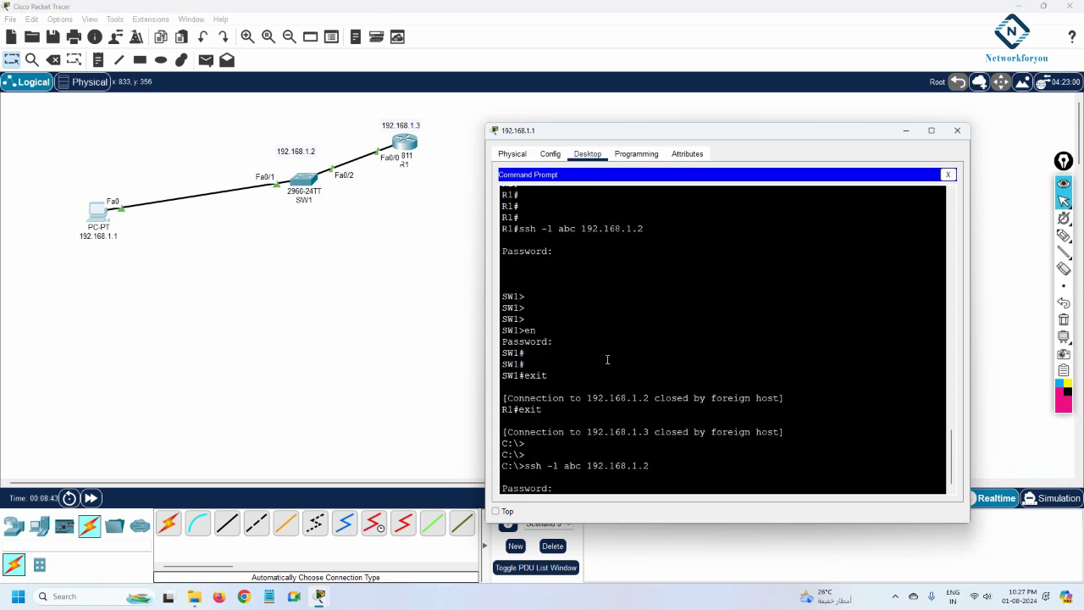
key(Return)
key(Return)
key(Return)
text(en)
key(Return)
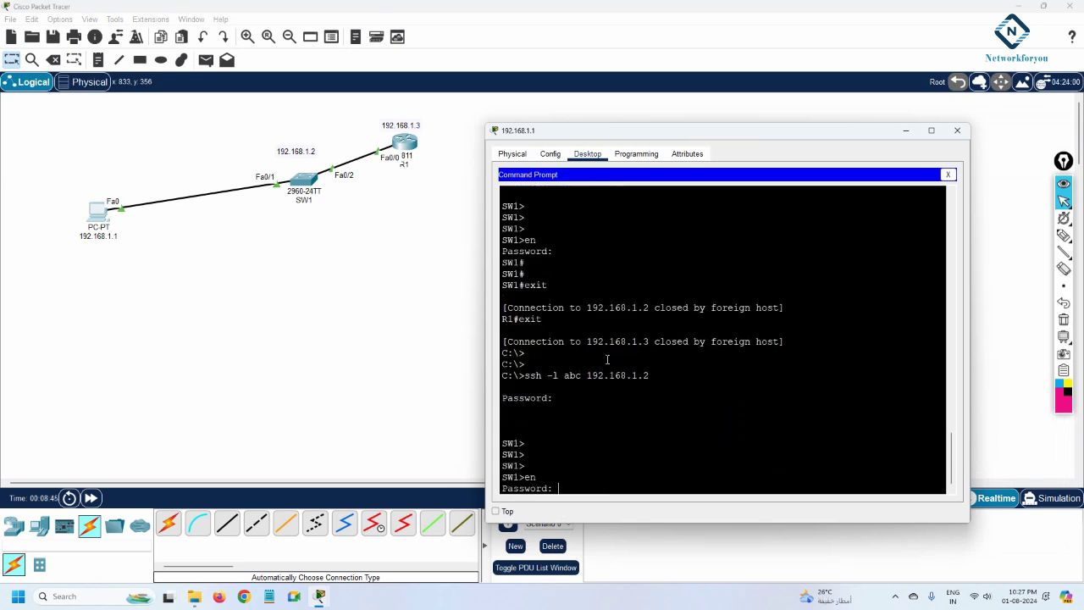
key(Return)
key(Return)
key(Return)
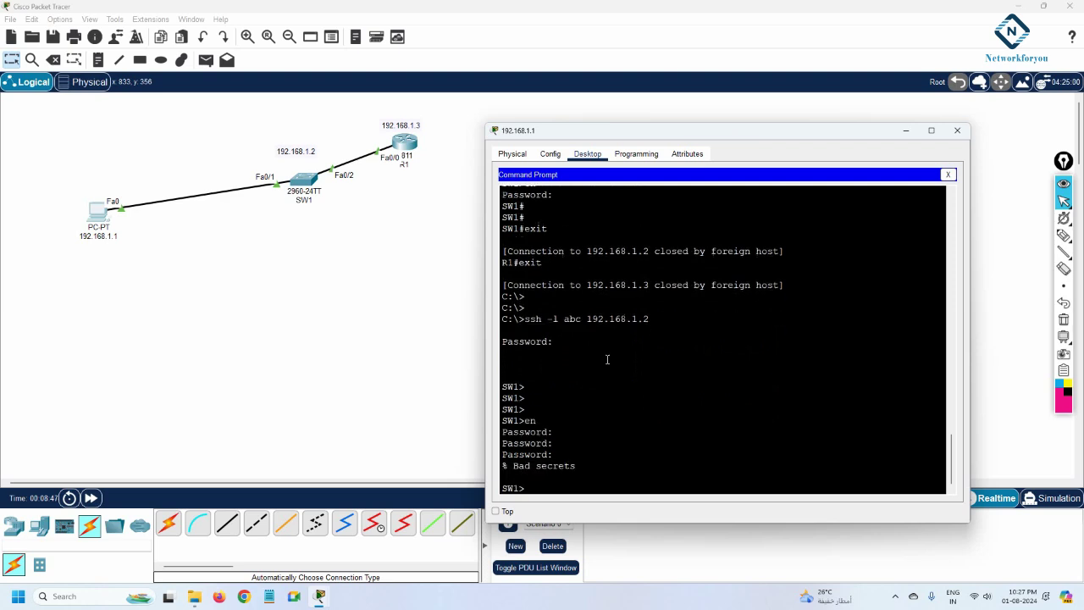
text(en)
key(Return)
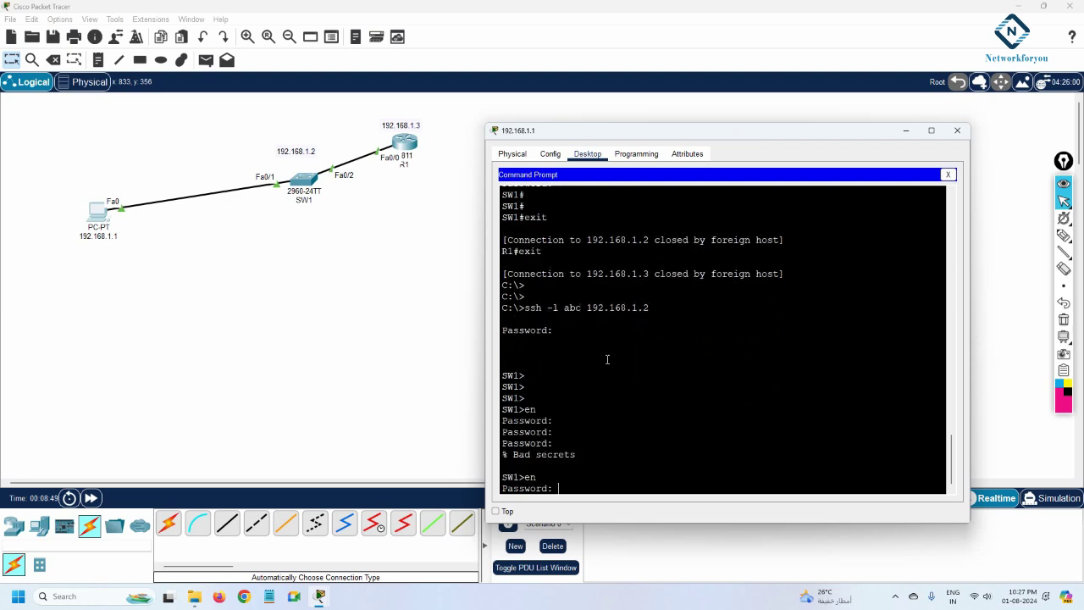
key(Return)
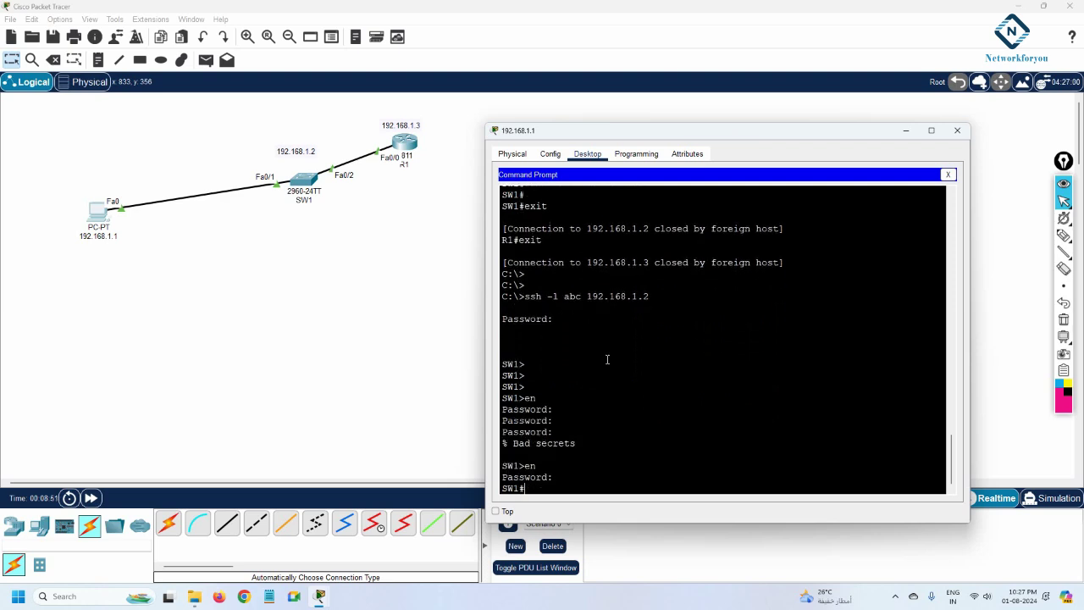
key(Return)
key(Return)
key(Return)
Run show ip interface brief on SW1, confirming Vlan1 192.168.1.2 is up, then exit
text(sh ip int br)
key(Return)
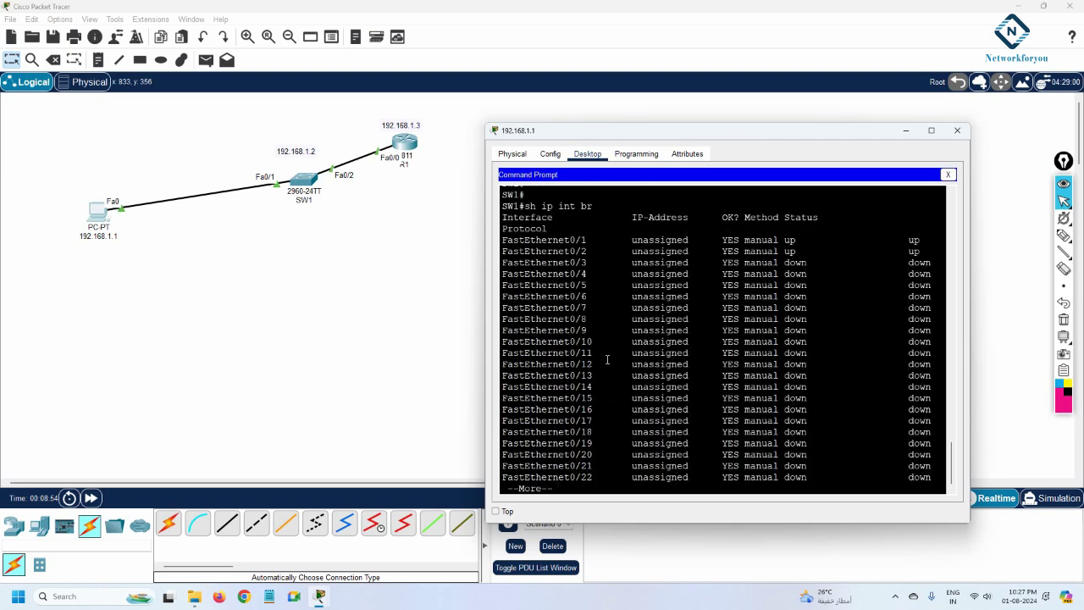
key(space)
key(Return)
key(Return)
key(Return)
key(Return)
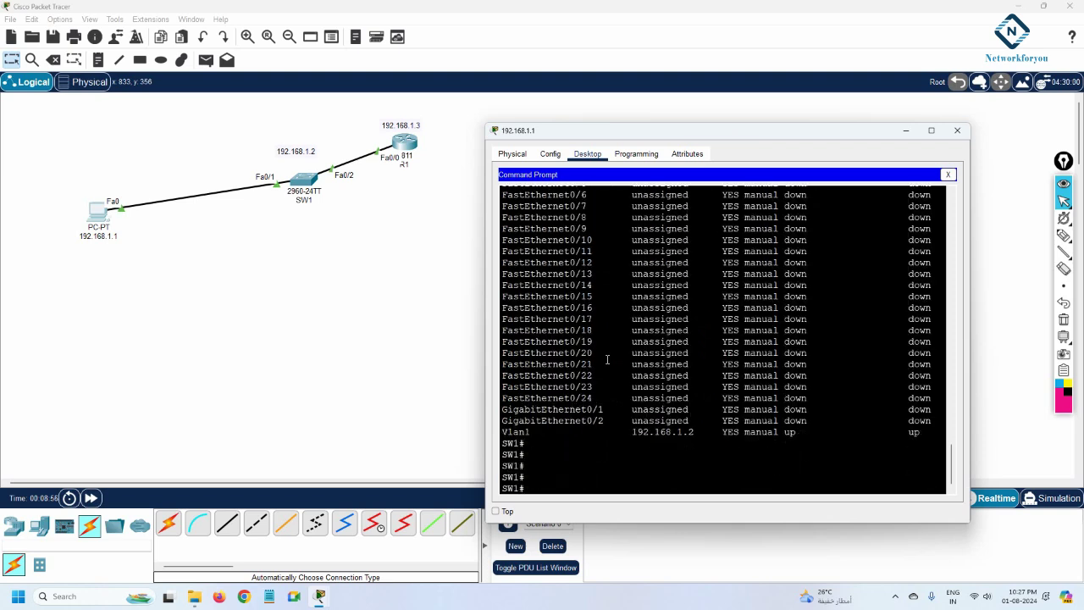
key(Return)
key(Return)
key(Return)
key(Return)
key(Return)
key(Return)
key(Return)
key(Return)
key(Return)
key(Return)
key(Return)
key(Return)
key(Return)
key(Return)
key(Return)
key(Return)
key(Return)
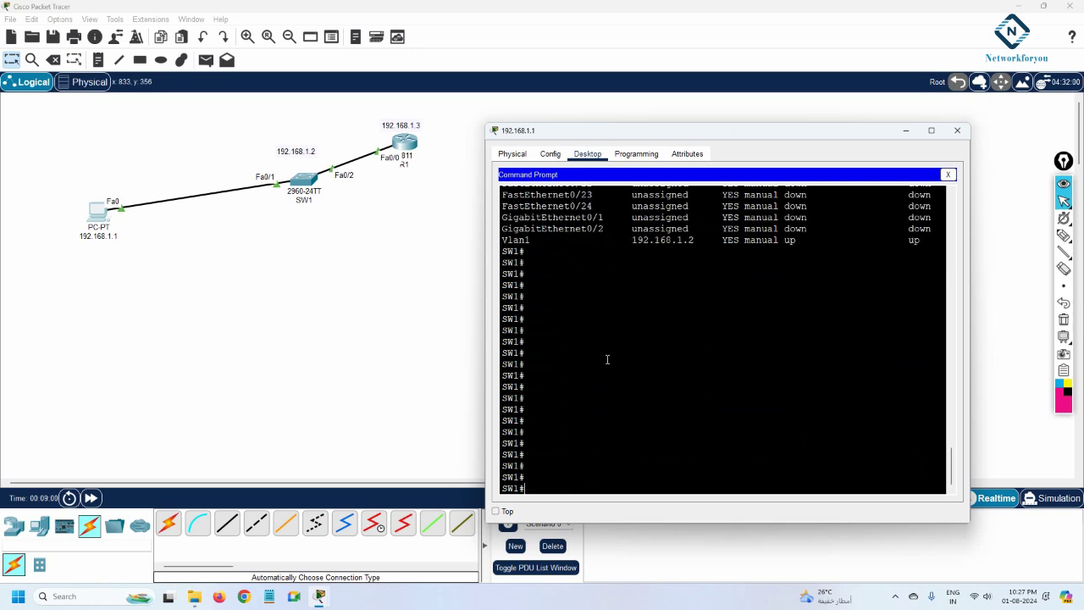
text(exit)
key(Return)
key(Return)
key(Return)
key(Return)
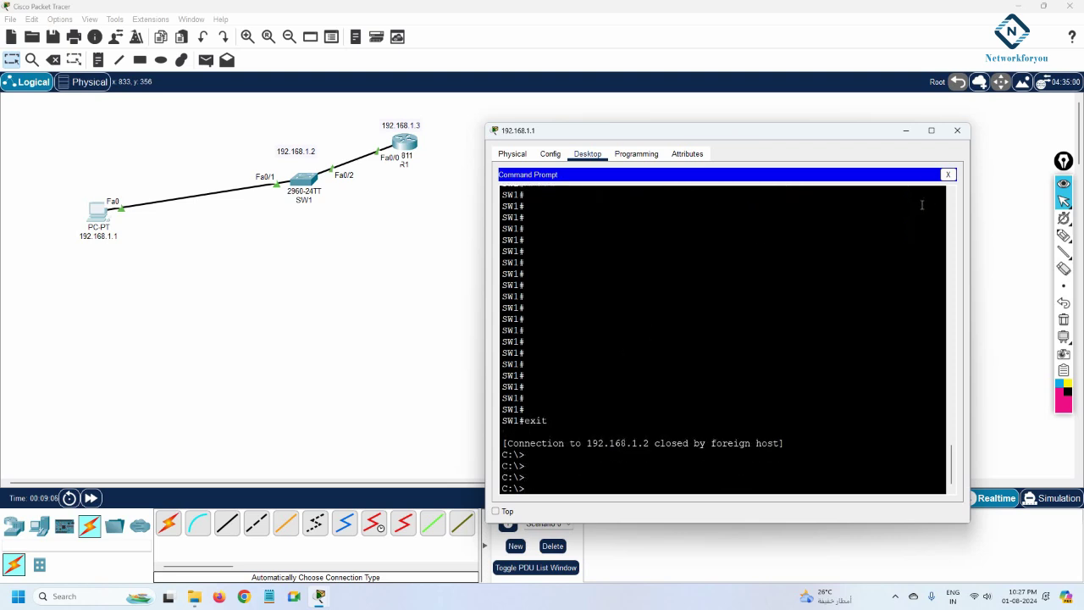
Close the PC's Command Prompt and launch the Telnet / SSH Client
click(948, 174)
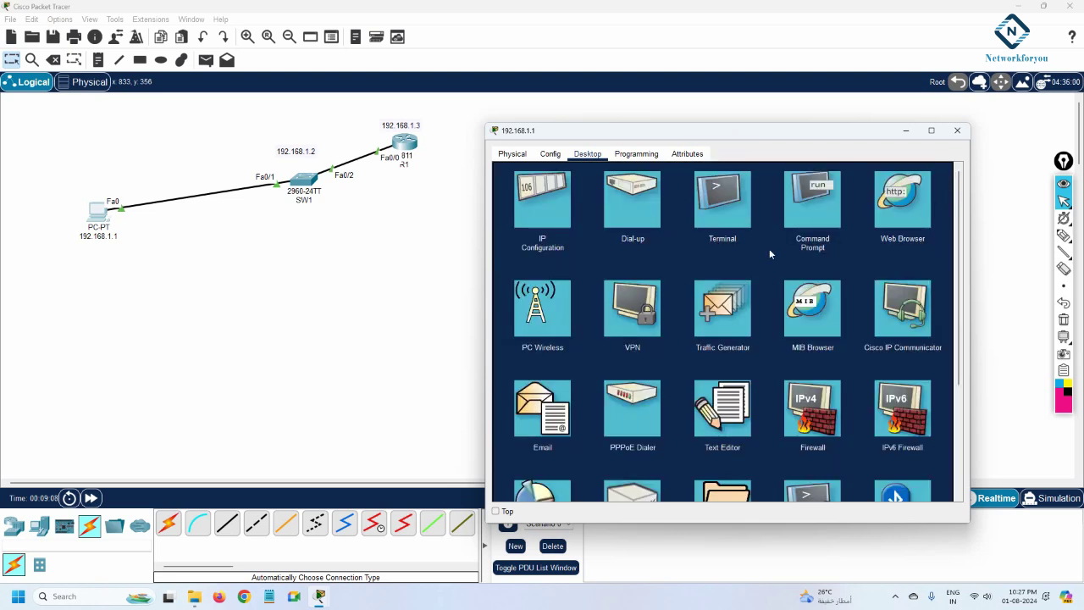
scroll(813, 305, down, 3)
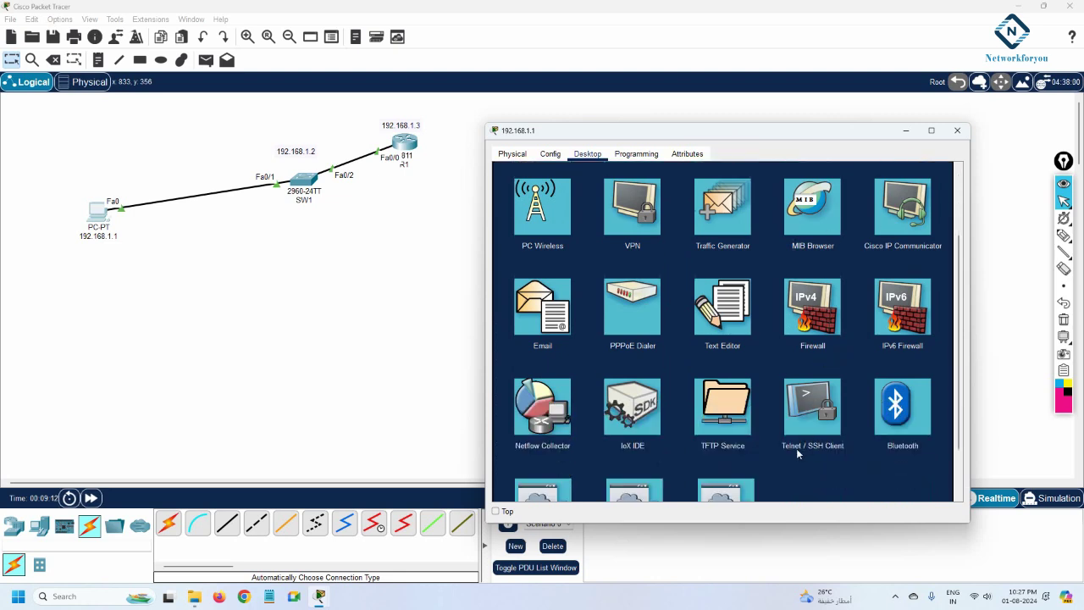
click(828, 428)
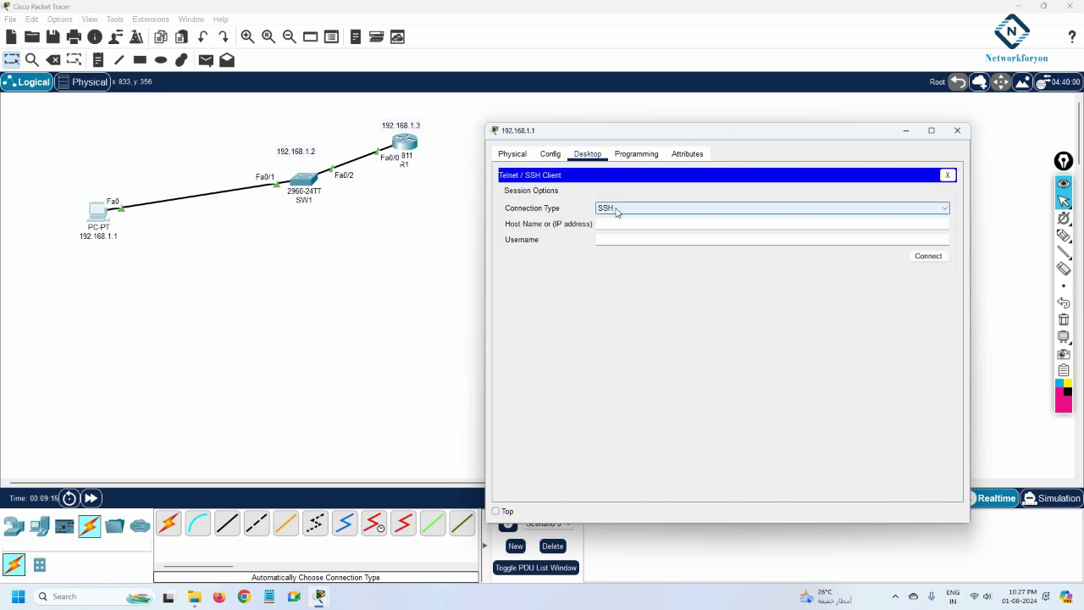
Connect over SSH to host 192.168.1.2 with username abc
click(617, 222)
click(618, 222)
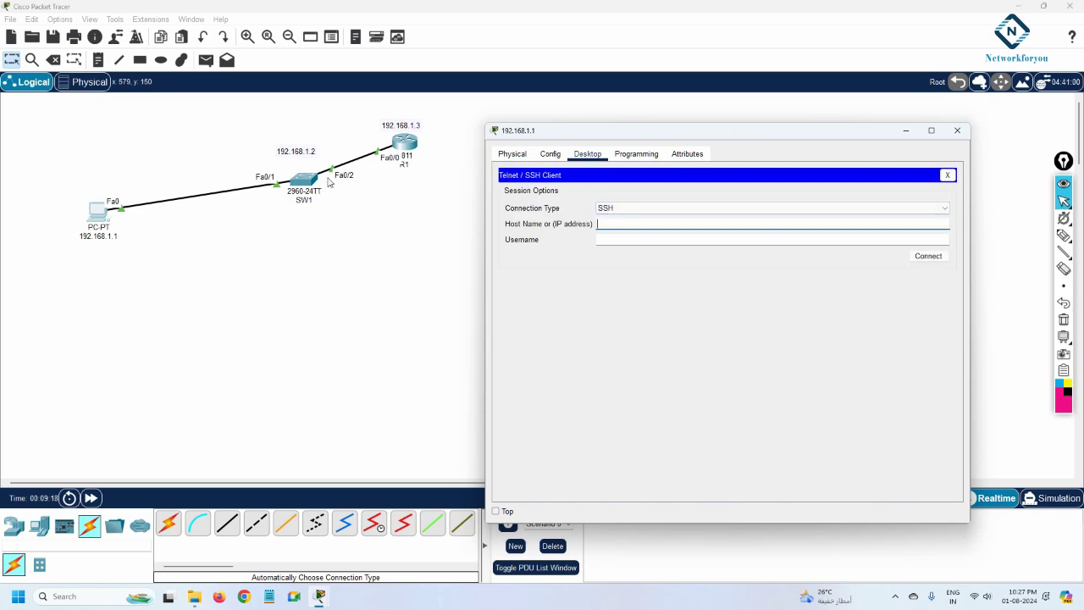
text(192.168.1.2)
click(645, 238)
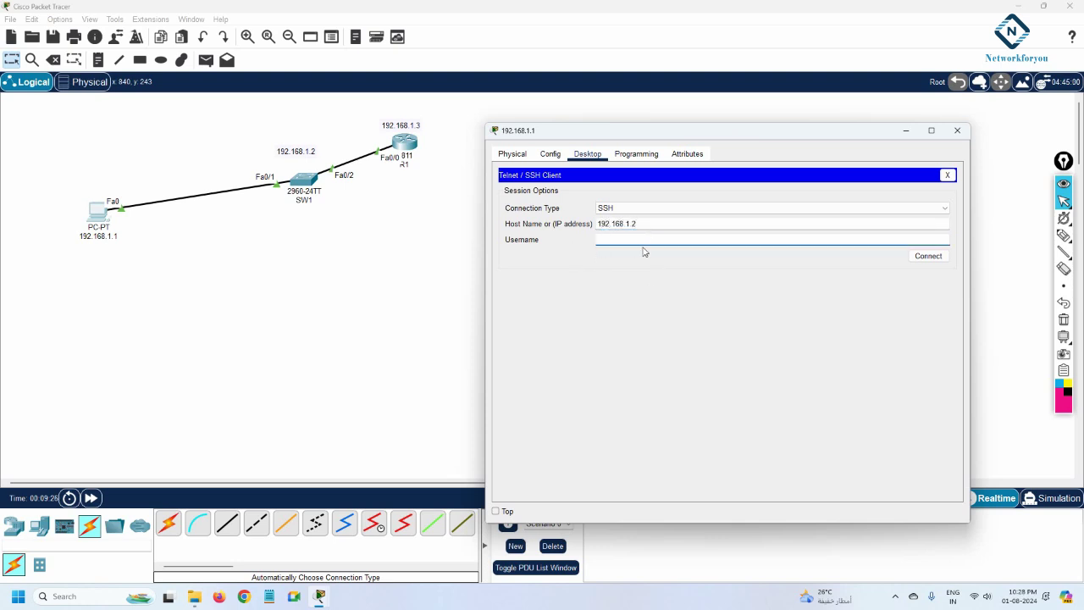
text(abc)
click(926, 255)
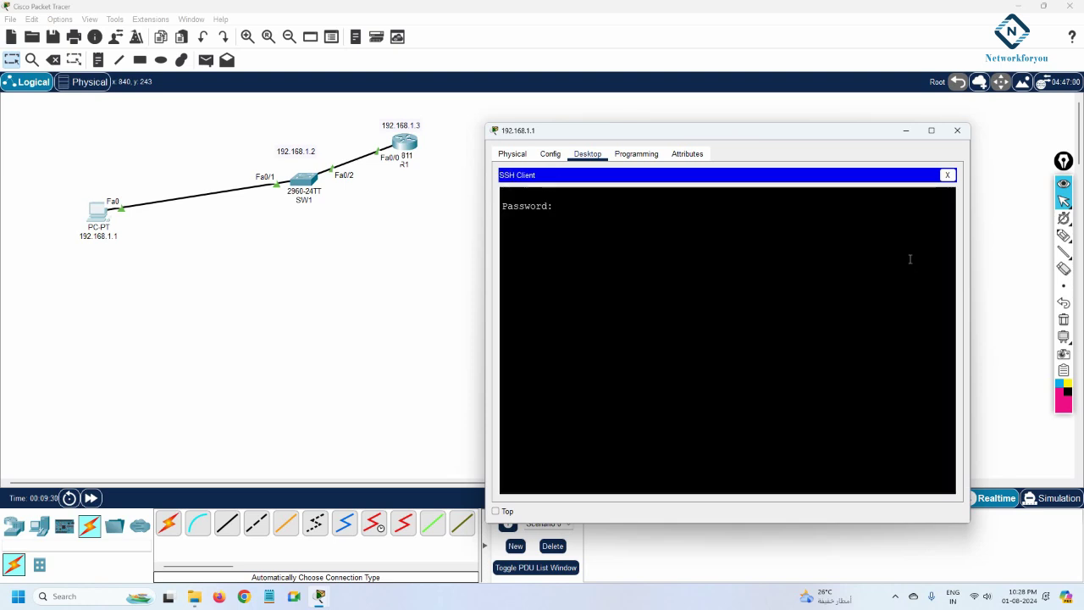
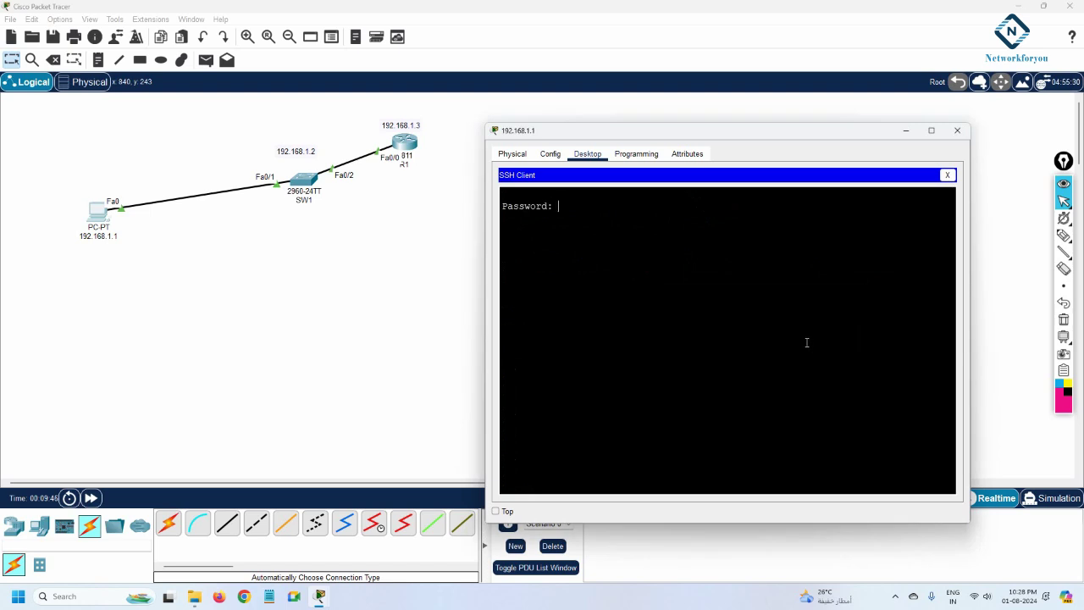
Close the SSH Client panel to bring up the Confirm Terminating Session dialog
click(947, 174)
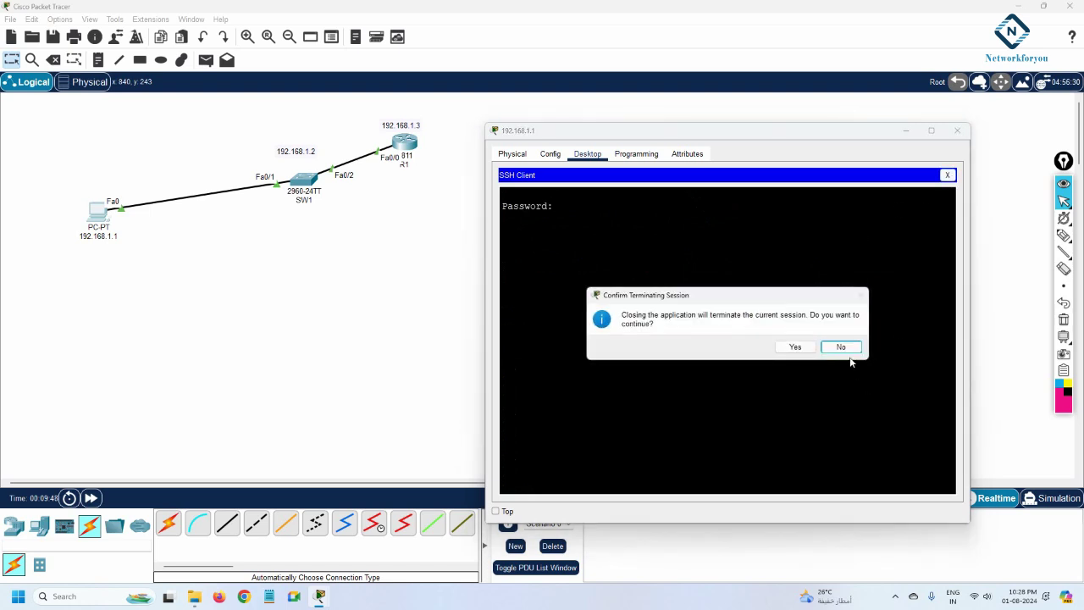
Confirm ending the PC's old SSH session at the password prompt
click(848, 349)
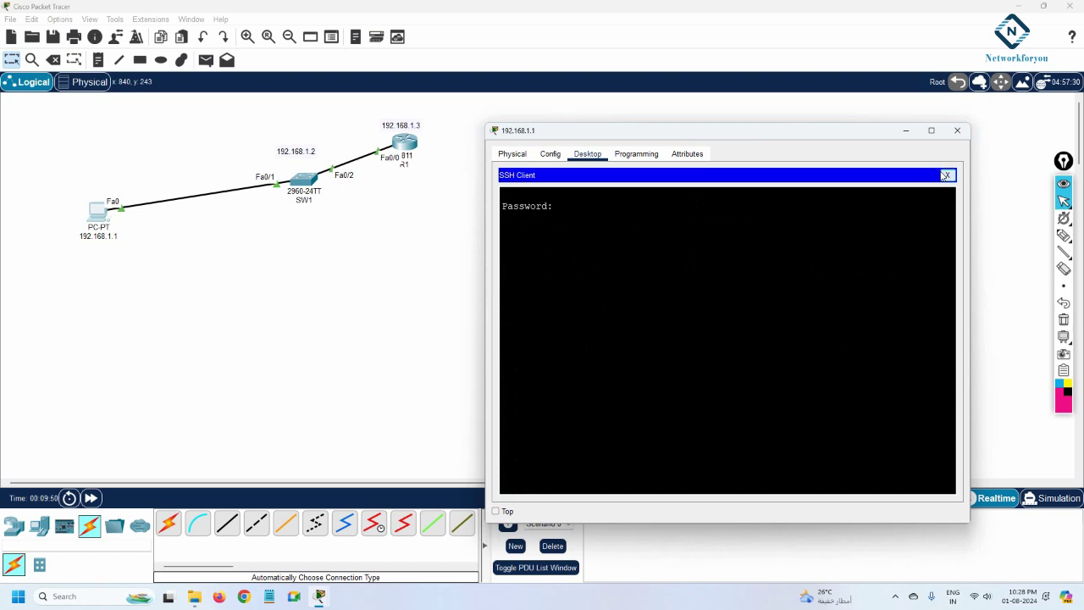
click(947, 174)
click(792, 347)
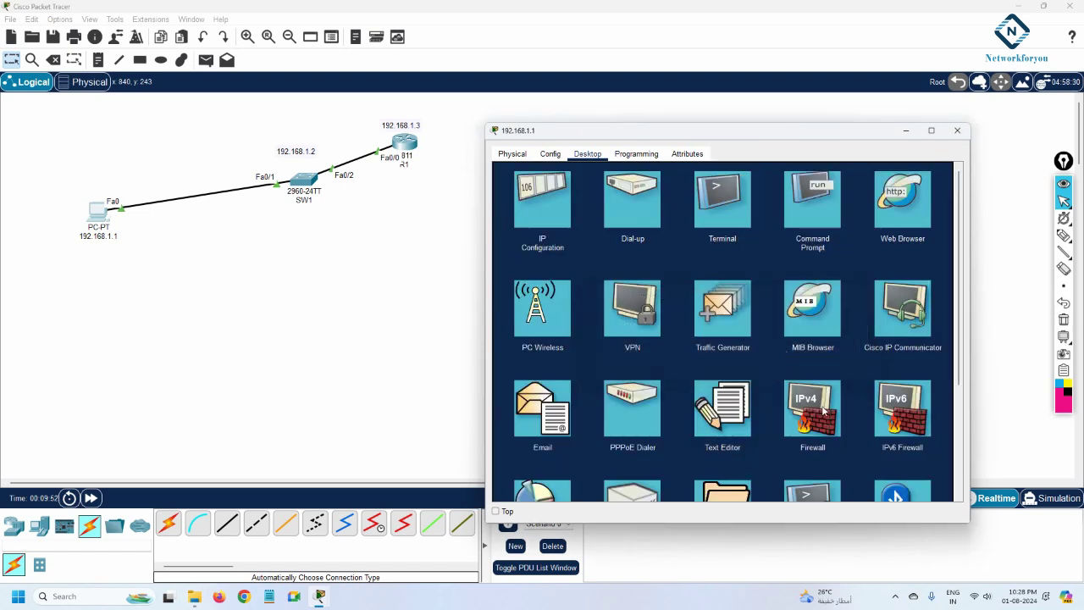
Open a new SSH connection to 192.168.1.3 with the configured username
scroll(823, 411, down, 1)
scroll(823, 410, down, 1)
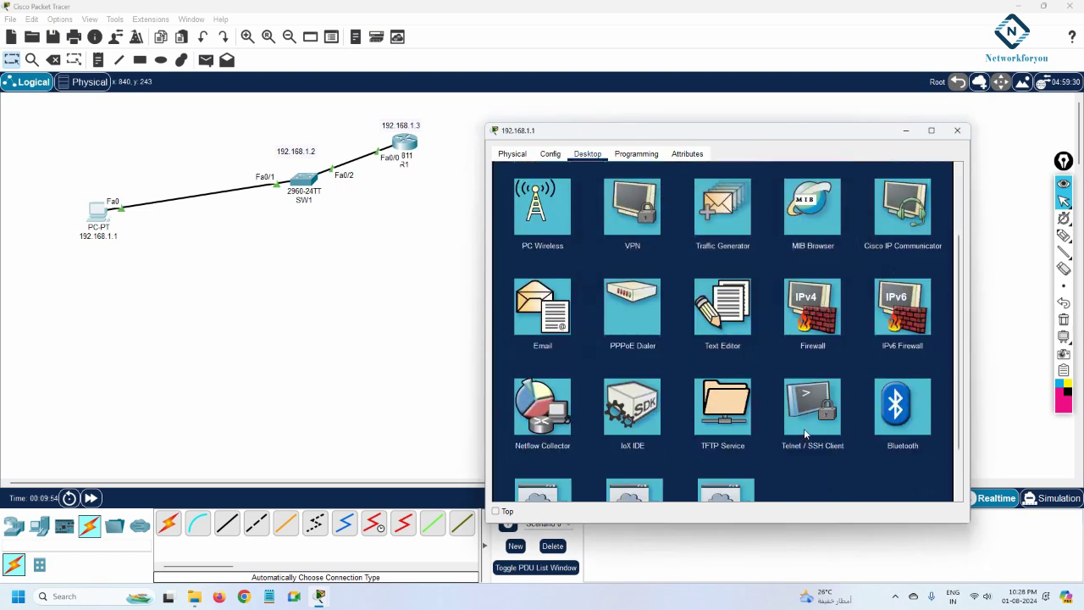
click(804, 428)
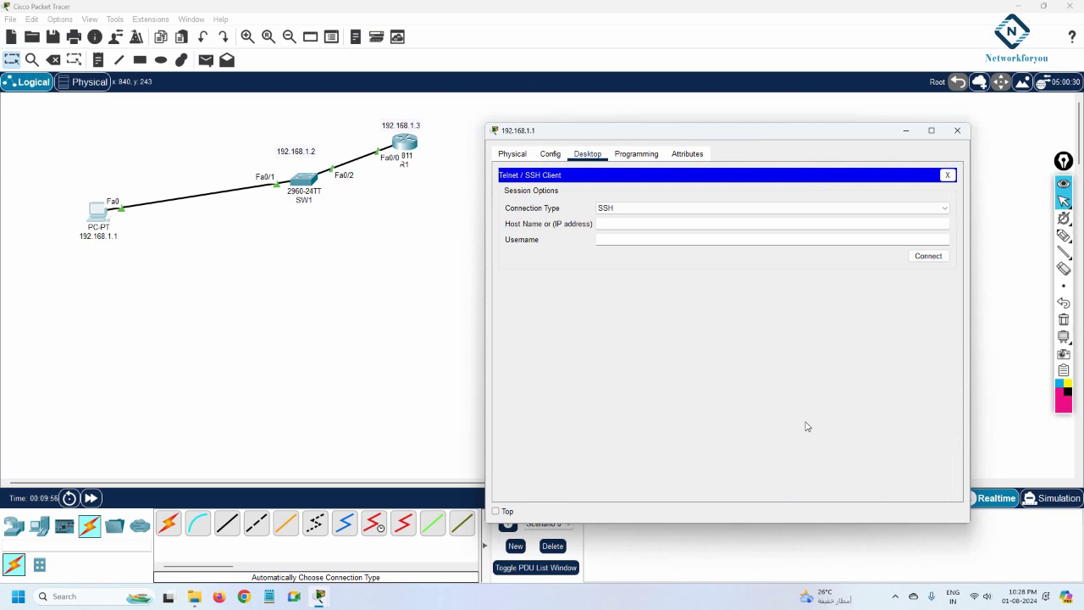
click(628, 228)
text(192.168.1.3)
key(Tab)
text(abc)
click(928, 257)
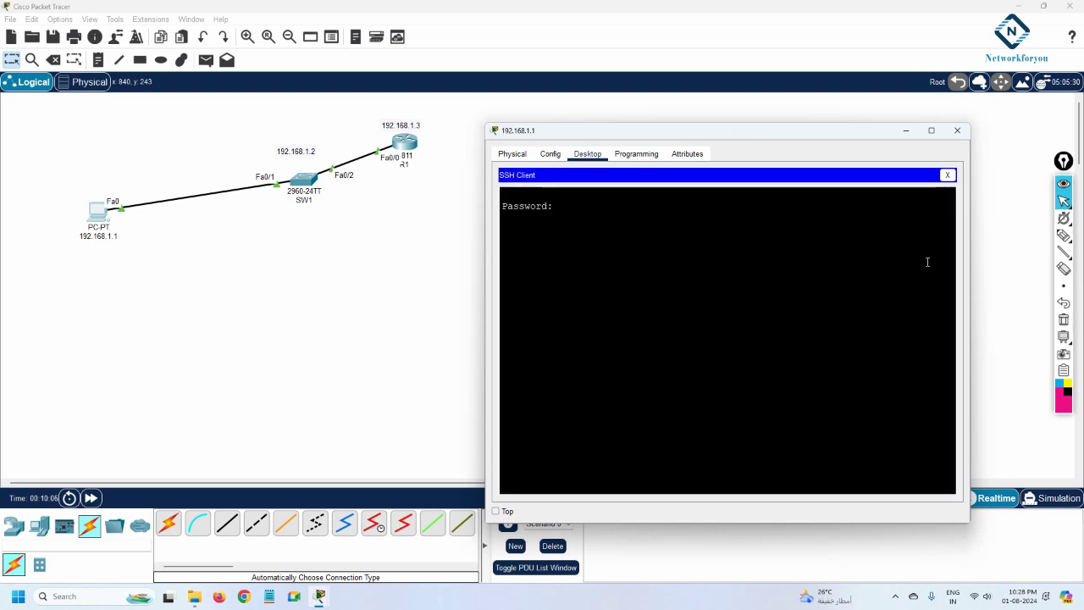
Submit the login password, enter privileged mode with en and the enable password, then run sh ver
key(Return)
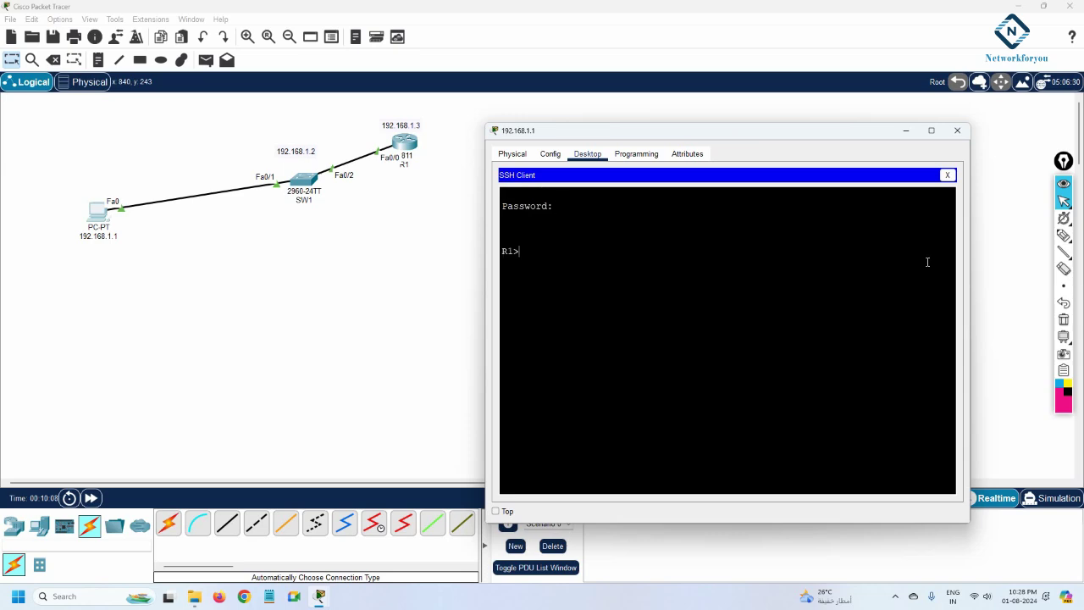
text(en)
key(Return)
key(Return)
key(Return)
key(Return)
text(sh ver)
key(Return)
key(Return)
key(Return)
key(Return)
key(Return)
key(Return)
key(Return)
key(Return)
key(Return)
key(Return)
key(Return)
key(Return)
key(Return)
key(Return)
key(Return)
key(Return)
key(Return)
key(Return)
key(Return)
key(Return)
key(Return)
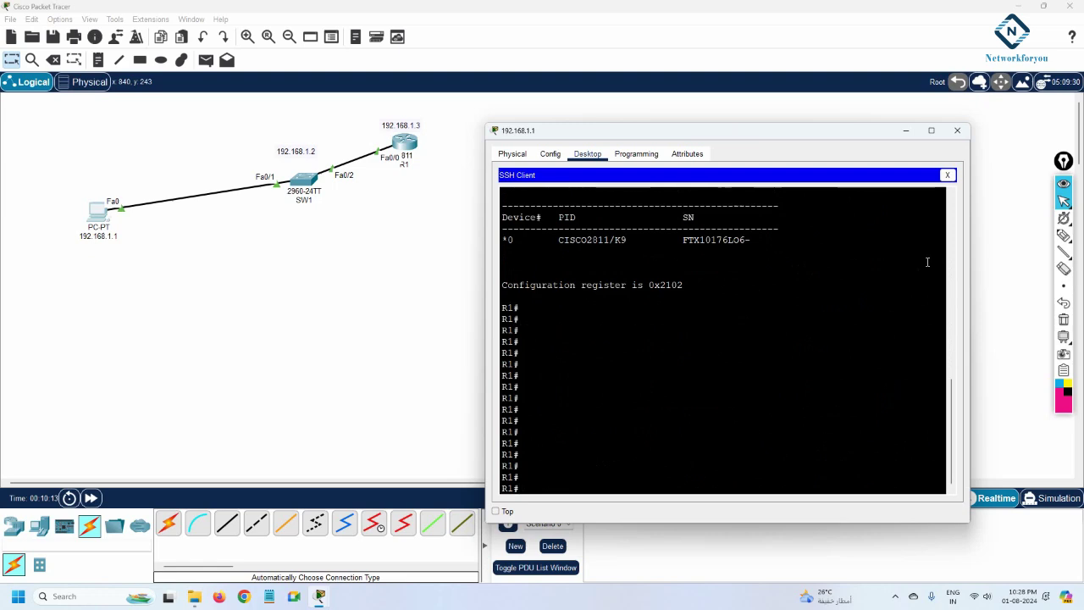
Widen the SSH window and highlight IOS Version 15.1(4)M4 in the show version output
drag(488, 277, 444, 277)
scroll(797, 320, up, 5)
scroll(798, 321, up, 10)
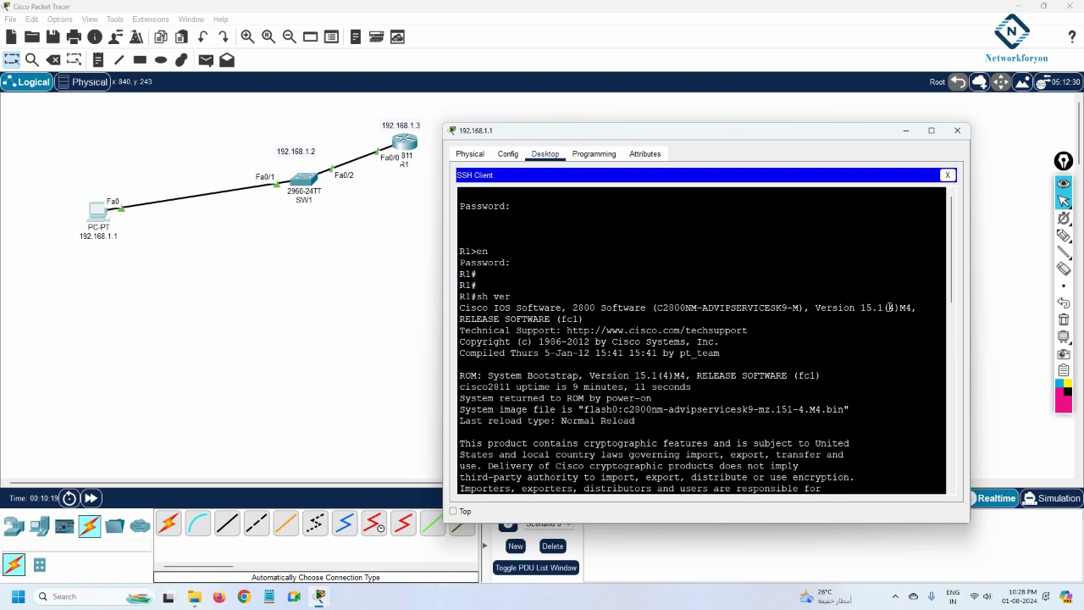
drag(816, 309, 910, 309)
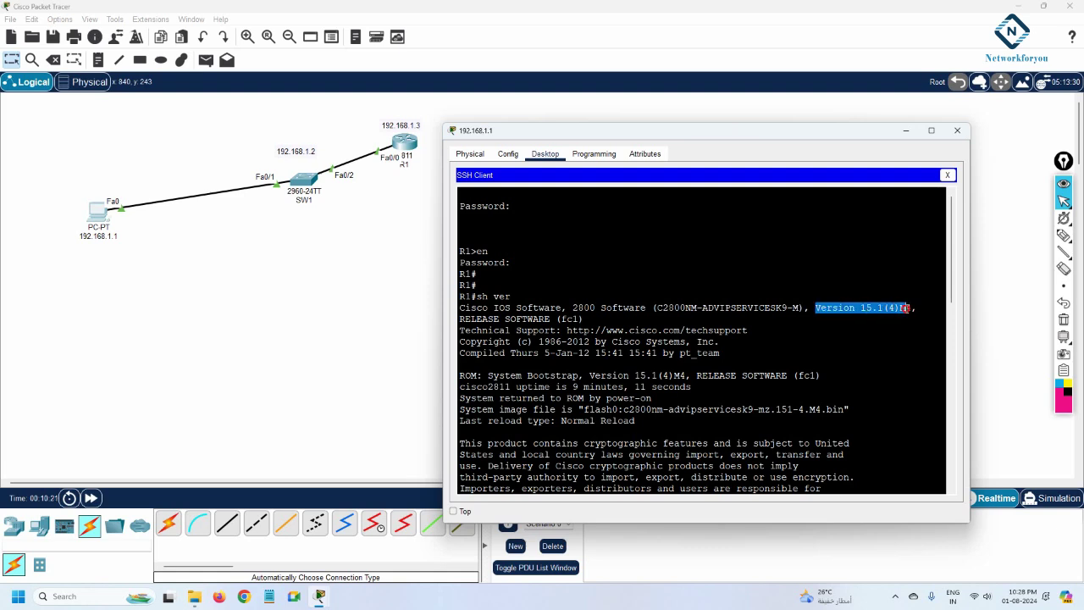
Highlight the 9 minutes, 11 seconds uptime line, then page on to the Cisco 2811 hardware details
scroll(725, 311, down, 1)
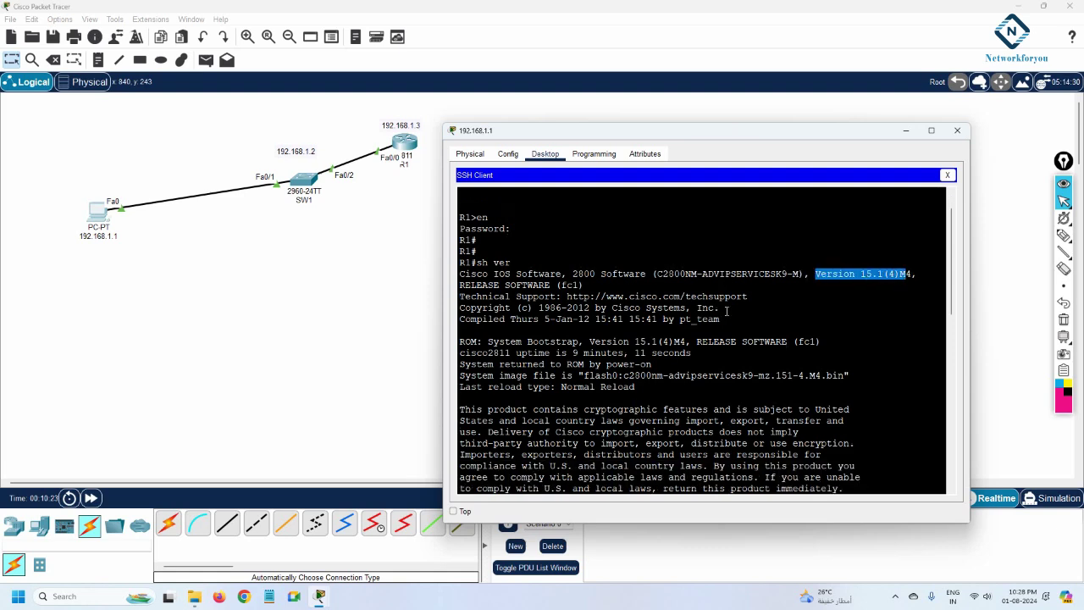
scroll(726, 312, down, 1)
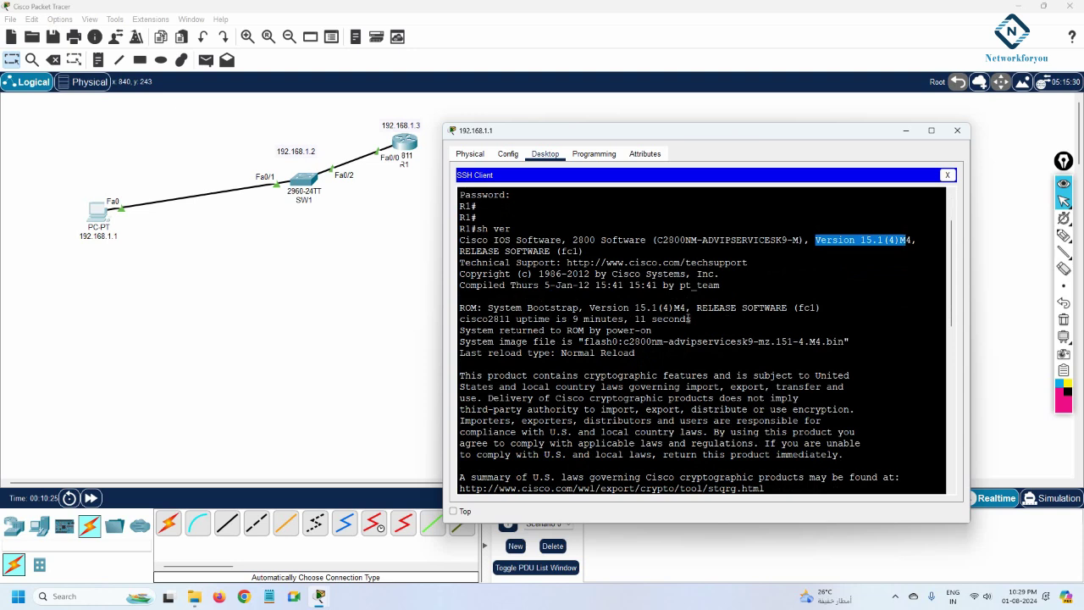
drag(458, 318, 711, 320)
drag(442, 320, 408, 322)
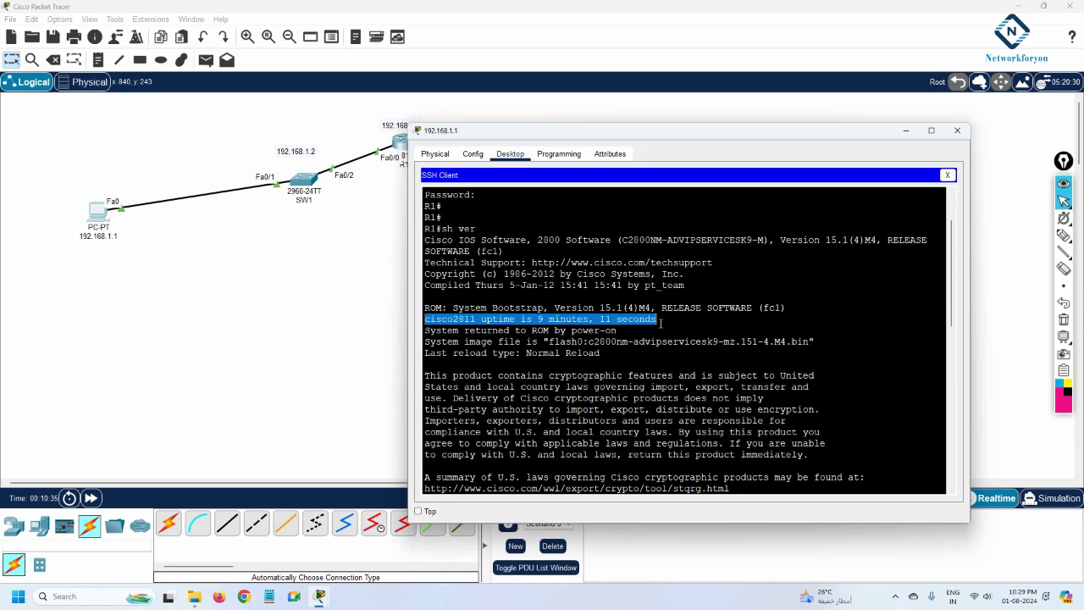
scroll(660, 322, down, 12)
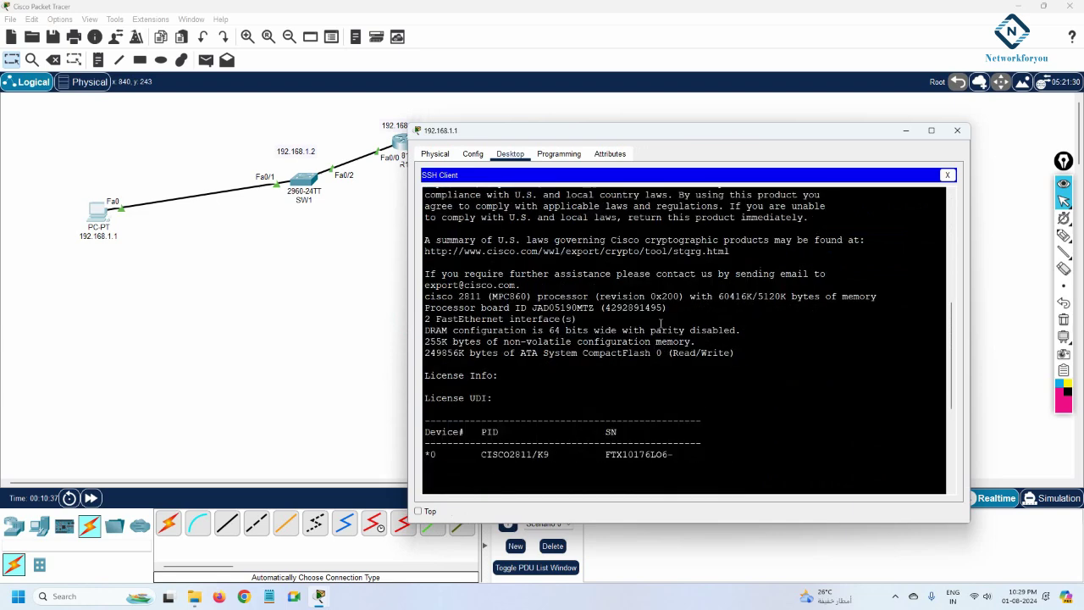